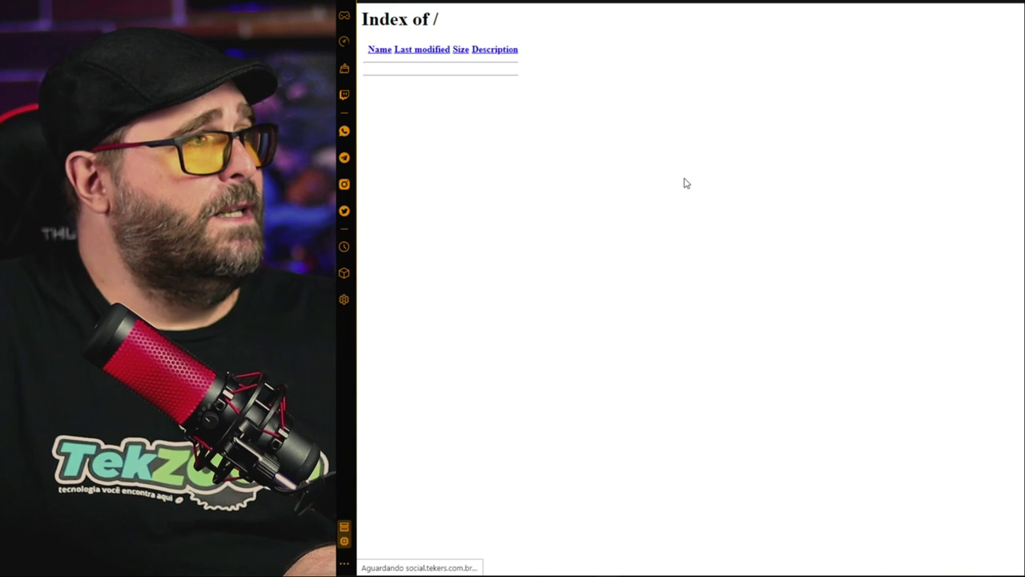
# Reload the site address so the Elgg installer's Welcome step loads
pyautogui.press('F5')
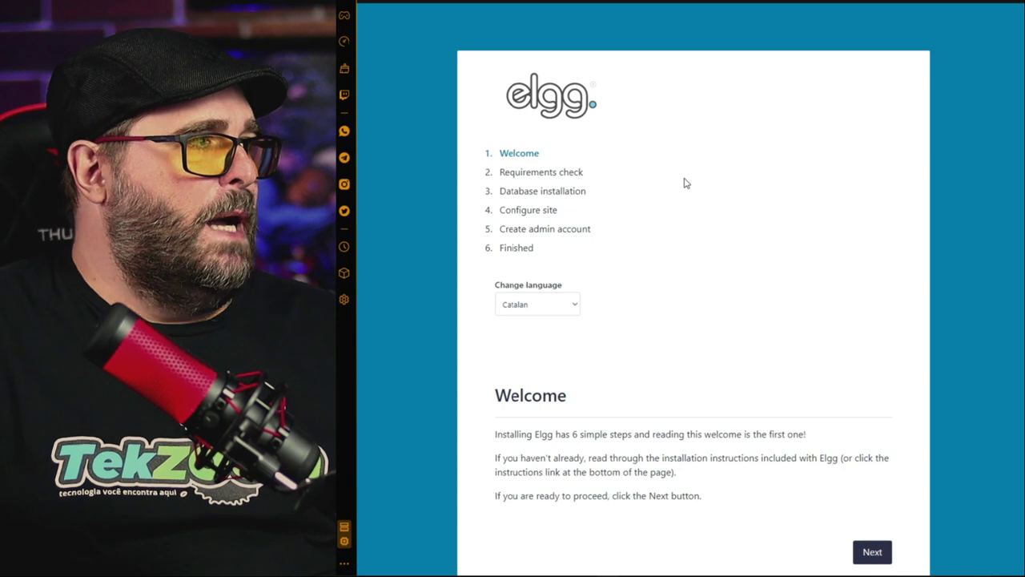
# Switch the installer language from Catalan to English and continue to the requirements check
pyautogui.scroll(-2, 753, 198)
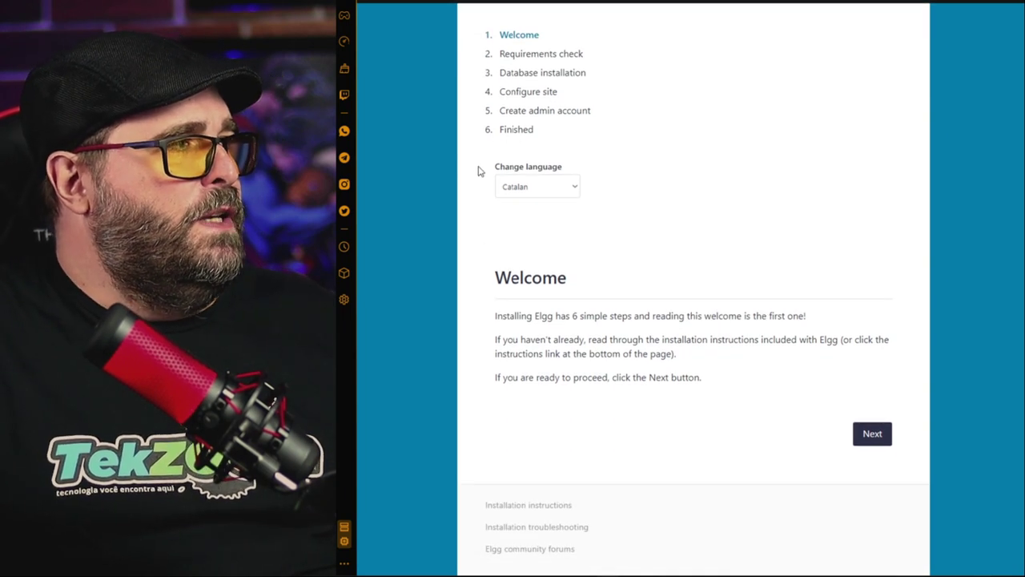
pyautogui.click(537, 185)
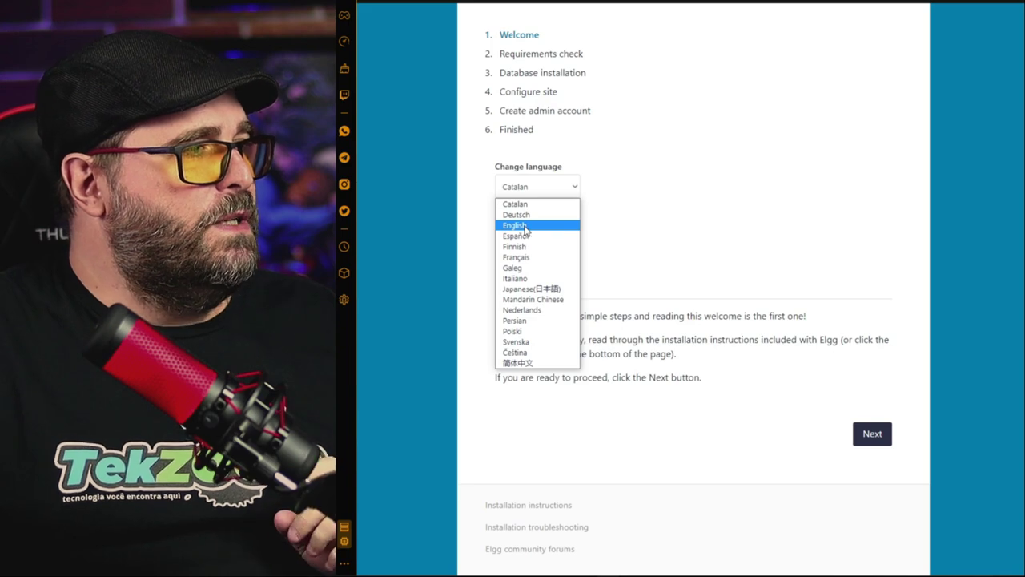
pyautogui.click(524, 225)
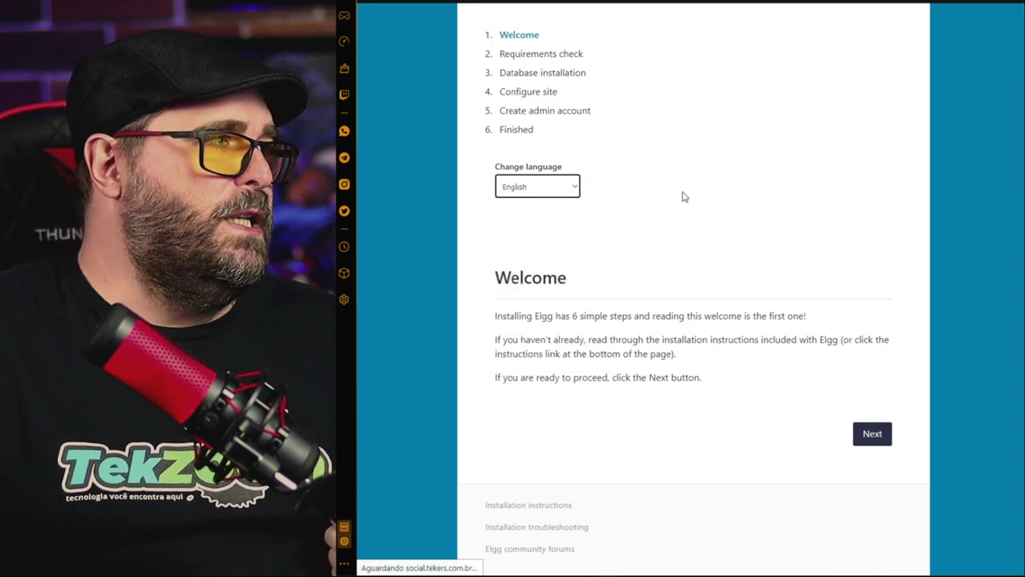
pyautogui.scroll(-1, 636, 573)
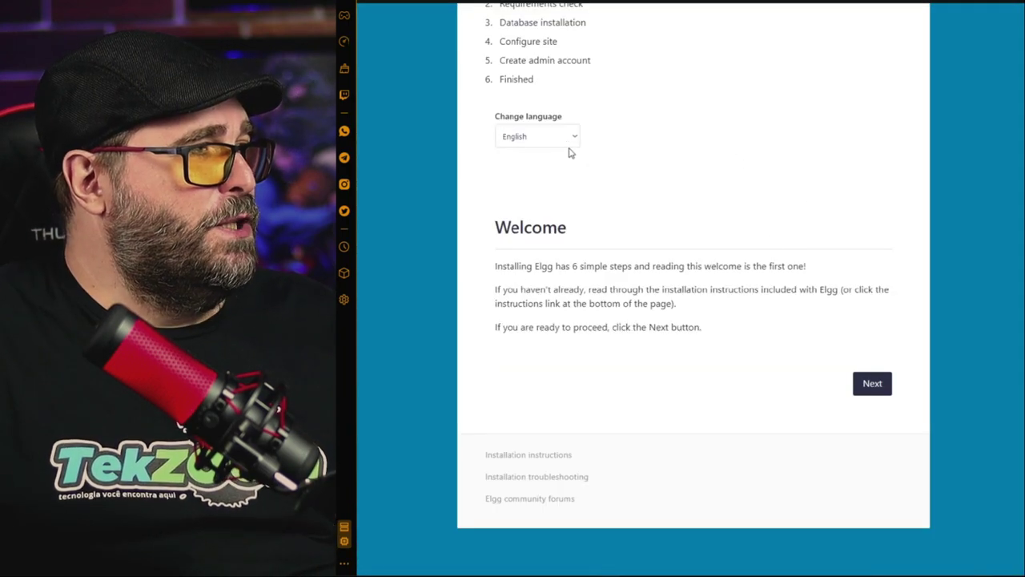
pyautogui.click(875, 385)
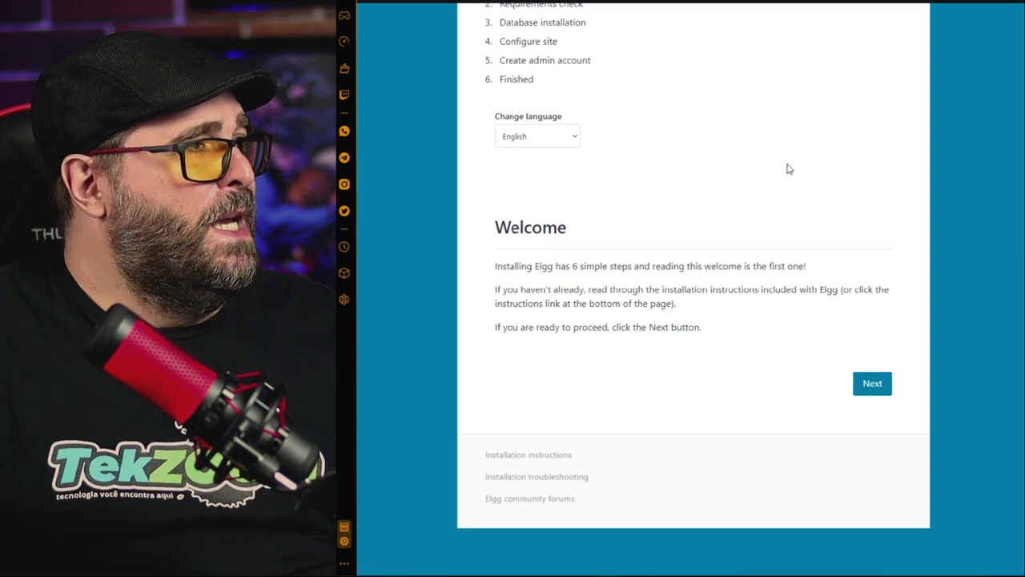
# Review the requirements results, noting PHP's Success, and continue to Database installation
pyautogui.scroll(-2, 739, 159)
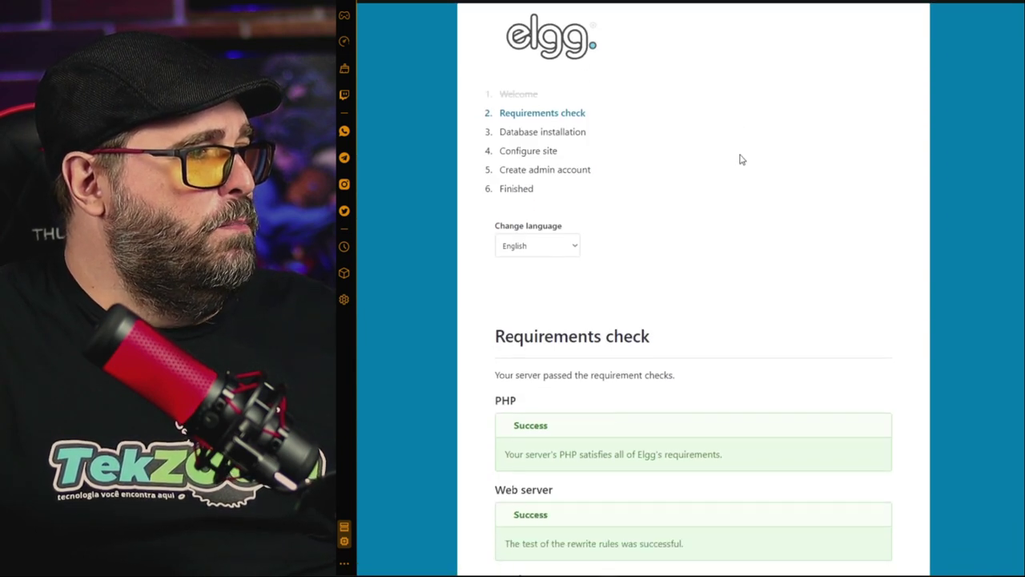
pyautogui.scroll(2, 735, 158)
pyautogui.scroll(-2, 737, 158)
pyautogui.scroll(-3, 737, 159)
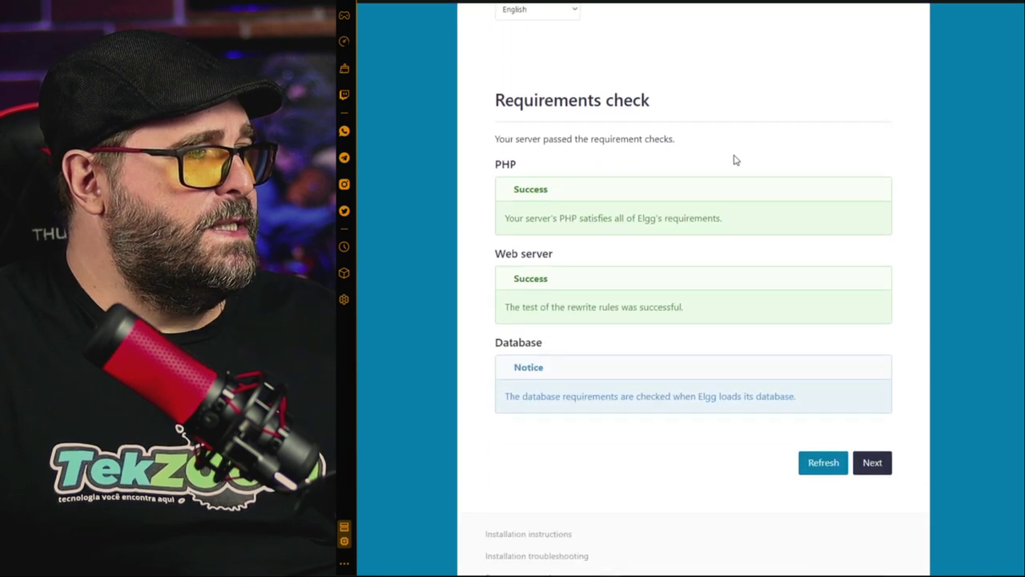
pyautogui.scroll(-1, 608, 304)
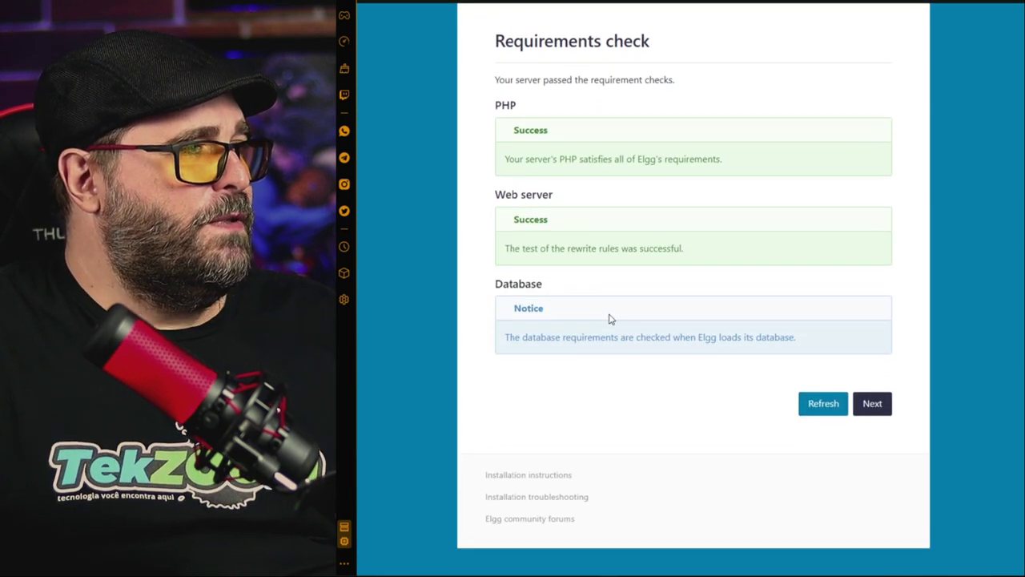
pyautogui.scroll(2, 585, 264)
pyautogui.moveTo(513, 229); pyautogui.dragTo(591, 232)
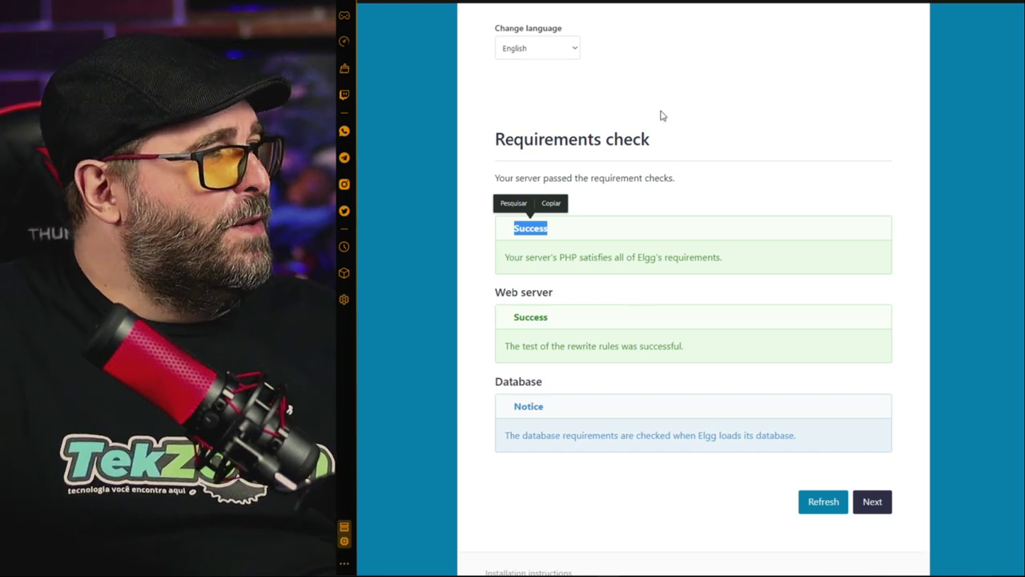
pyautogui.scroll(-2, 670, 152)
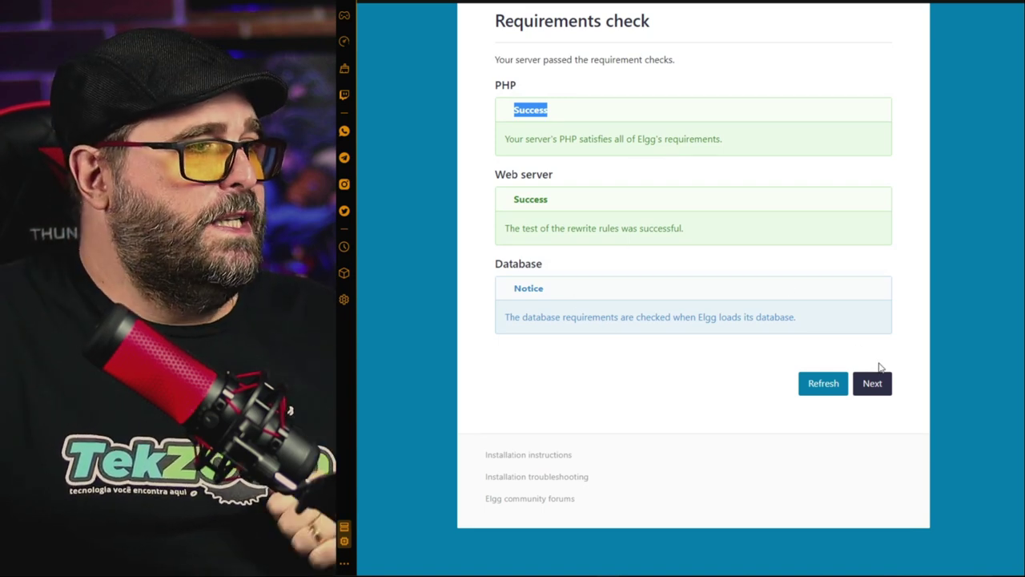
pyautogui.click(881, 389)
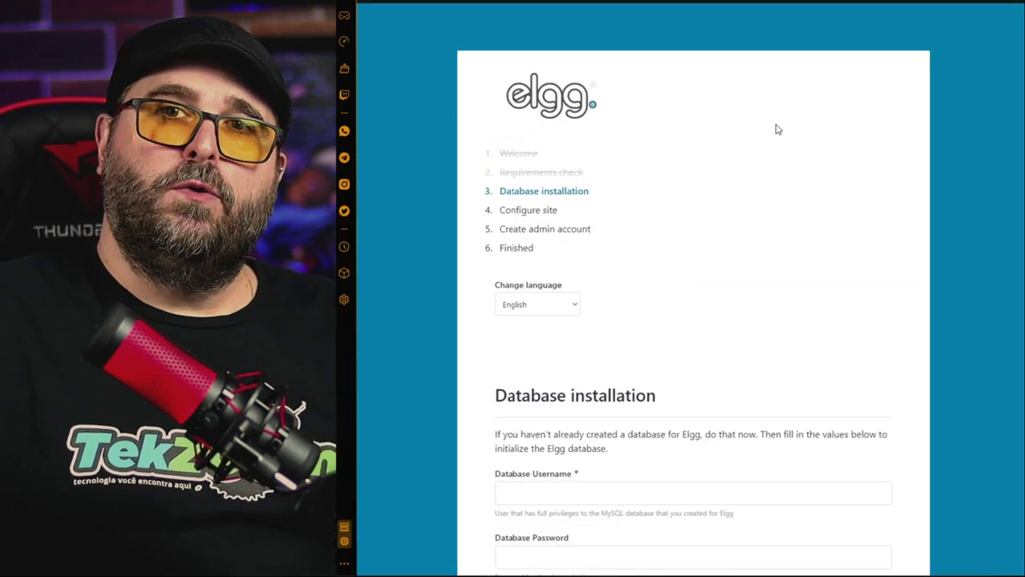
# Fill Database Username with the MySQL user copied from cPanel and enter its password
pyautogui.scroll(-3, 777, 130)
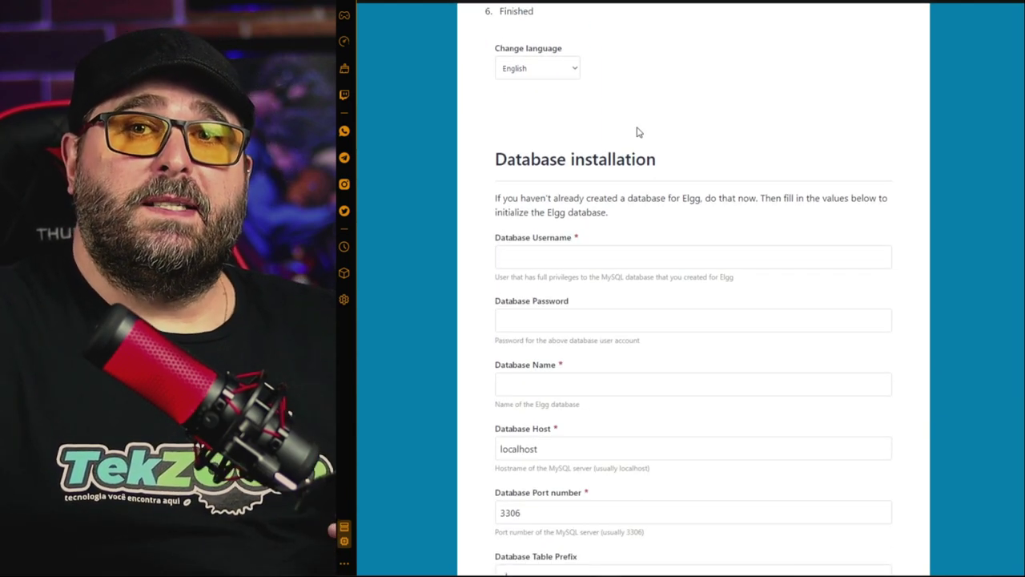
pyautogui.hotkey('ctrl', 'Tab')
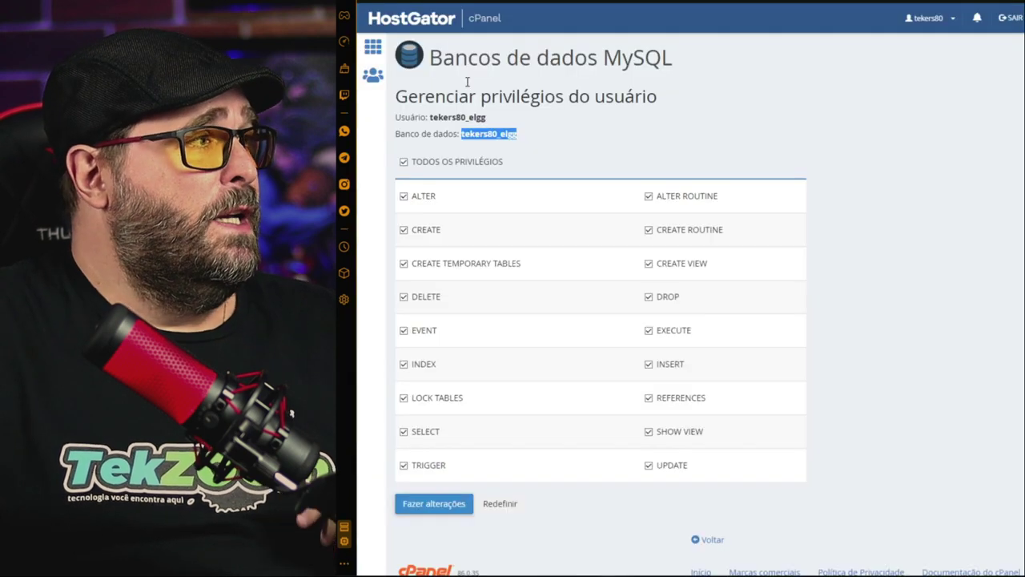
pyautogui.click(487, 117)
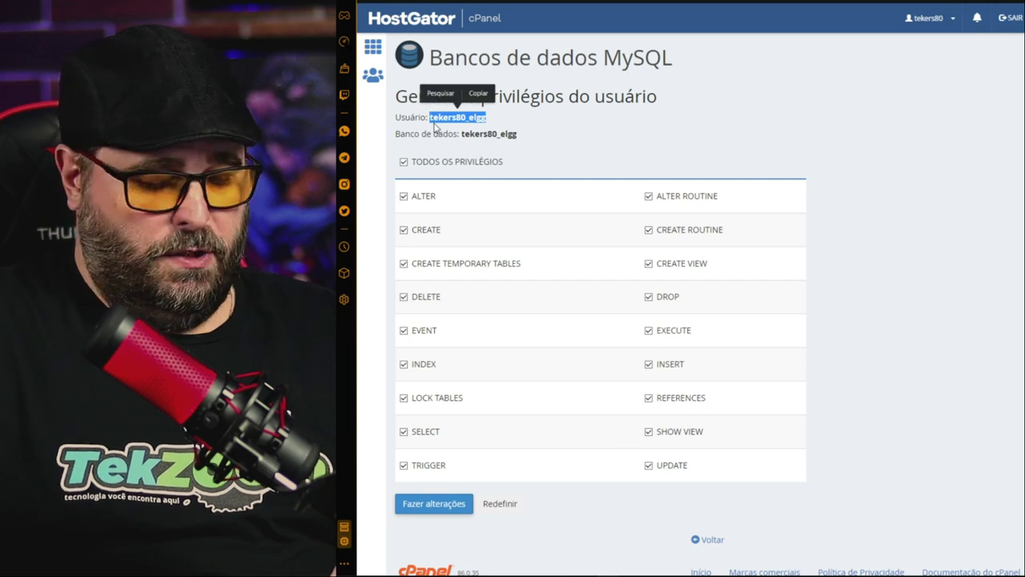
pyautogui.hotkey('ctrl', 'c')
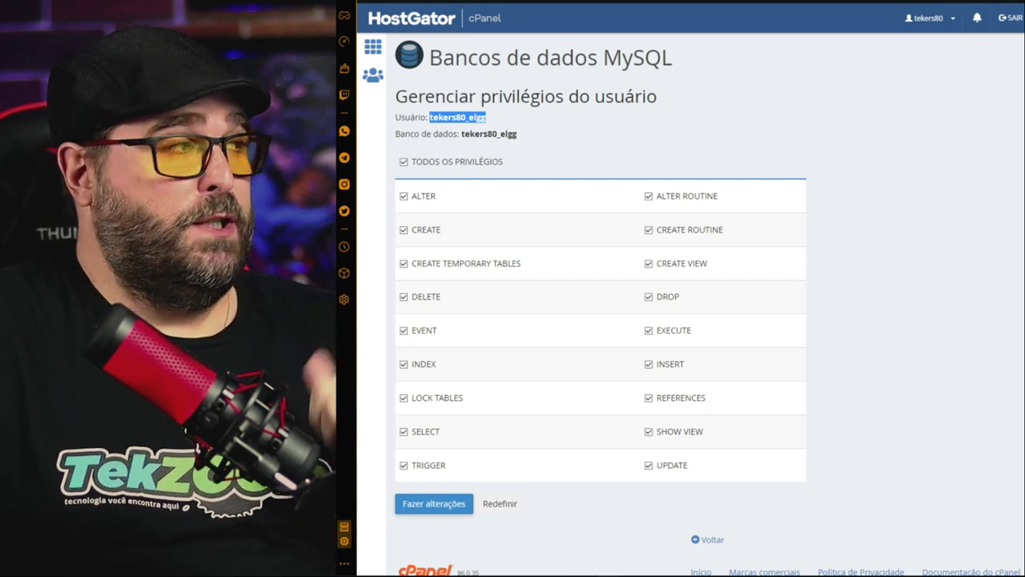
pyautogui.hotkey('ctrl', 'Tab')
pyautogui.click(569, 259)
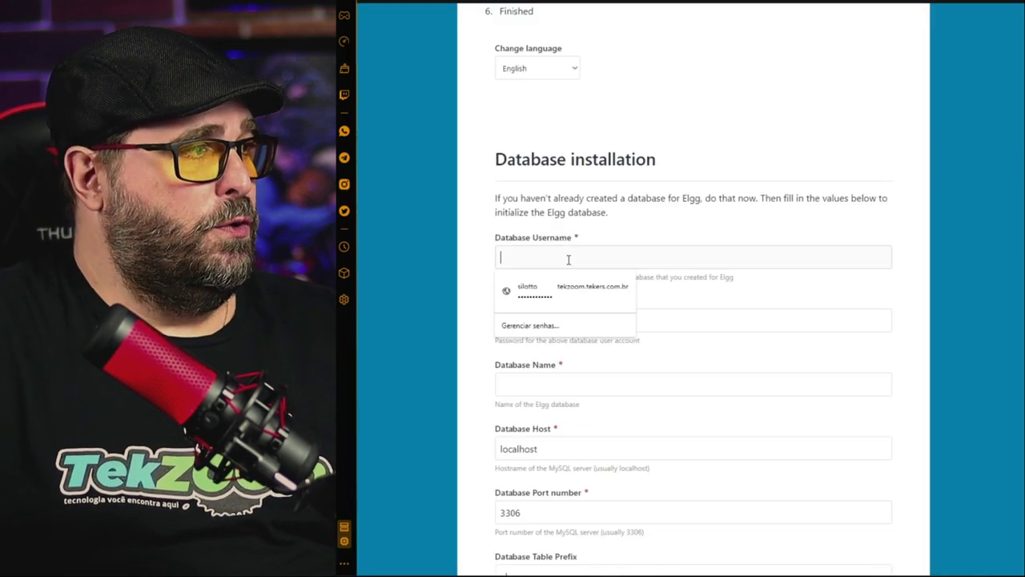
pyautogui.hotkey('ctrl', 'v')
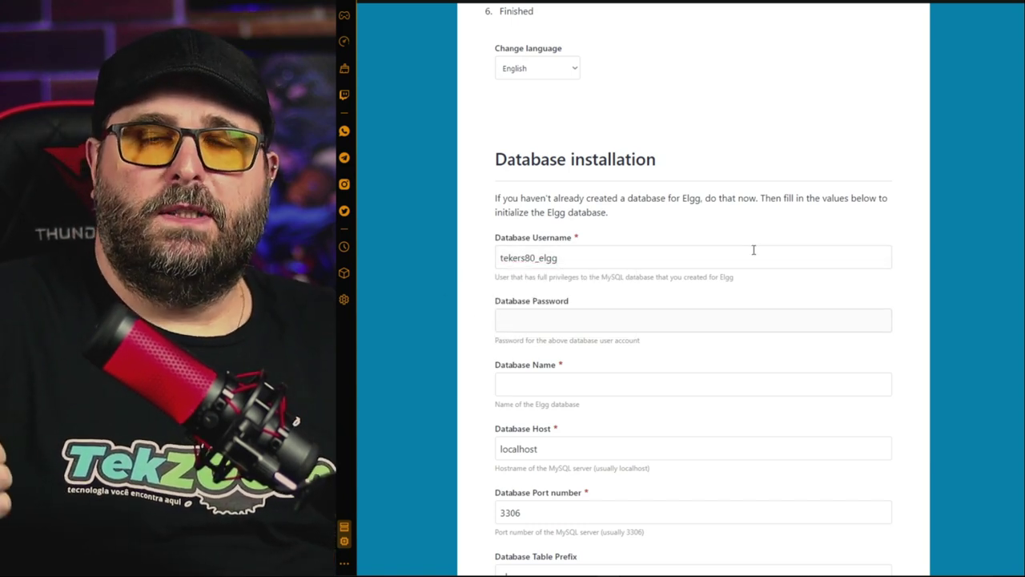
pyautogui.write('•••••••••')
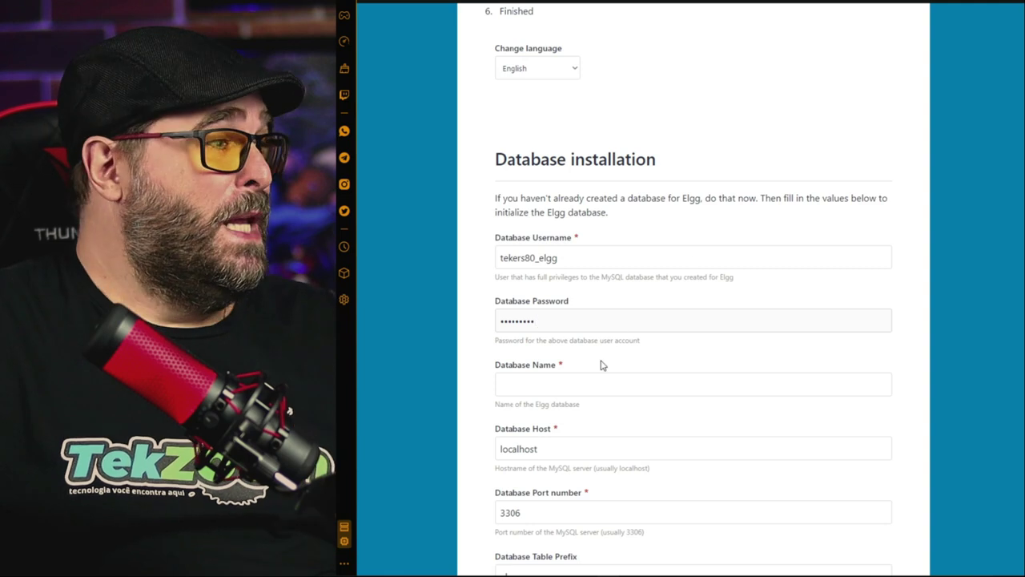
# Fill Database Name with the database name copied from cPanel
pyautogui.hotkey('ctrl', 'Tab')
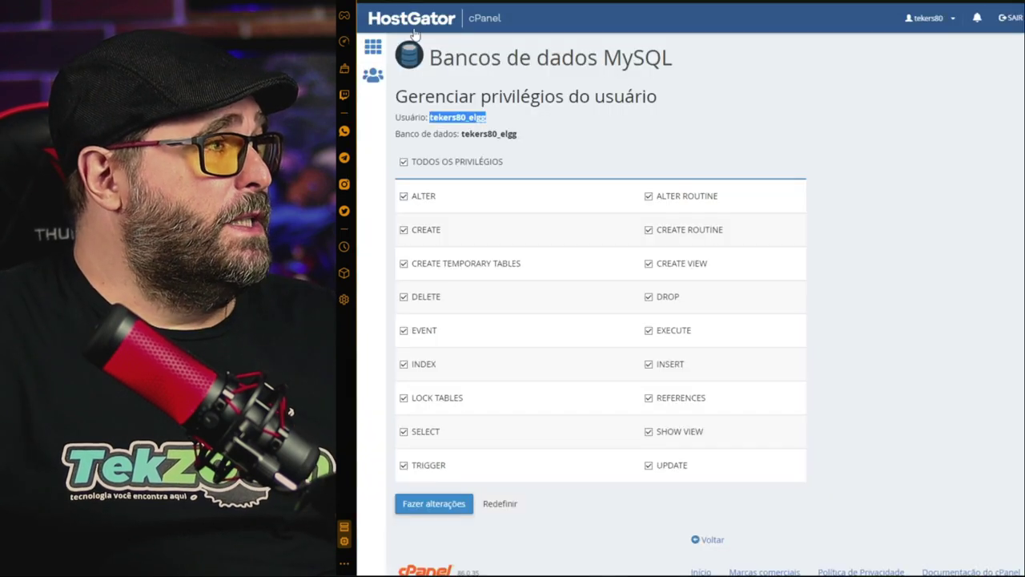
pyautogui.moveTo(529, 136); pyautogui.dragTo(461, 134)
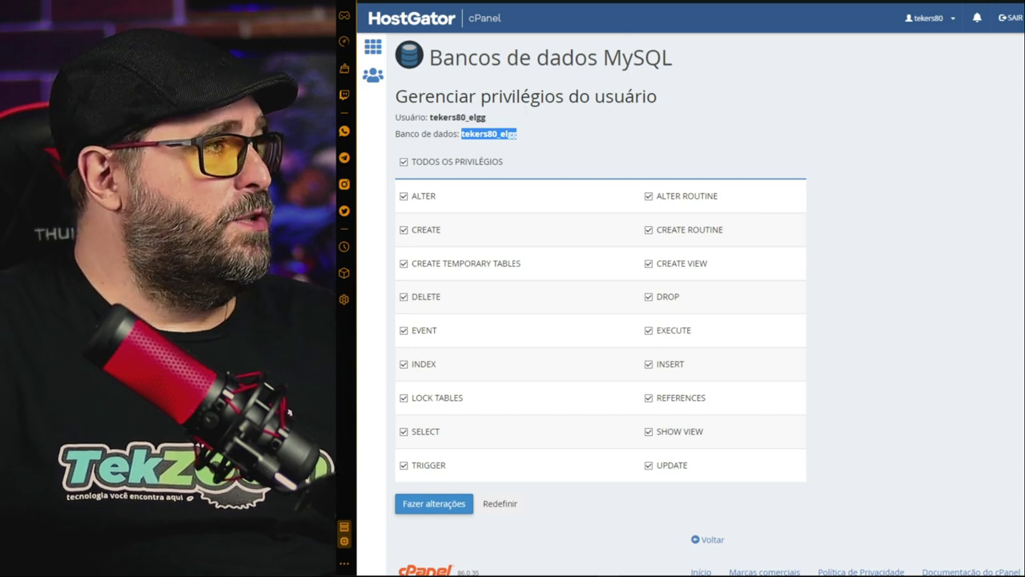
pyautogui.hotkey('ctrl', 'shift', 'Tab')
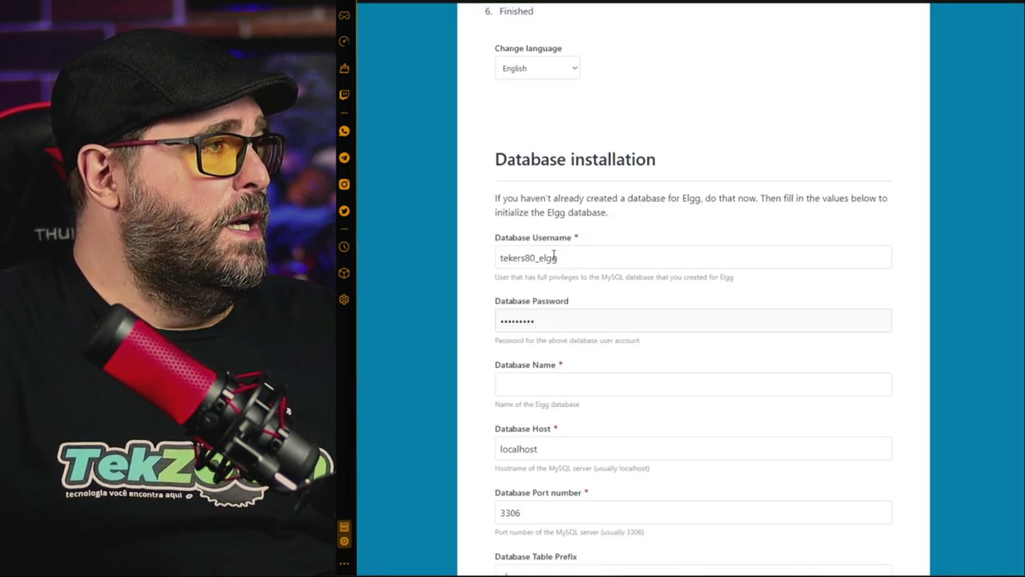
pyautogui.click(552, 380)
pyautogui.hotkey('ctrl', 'v')
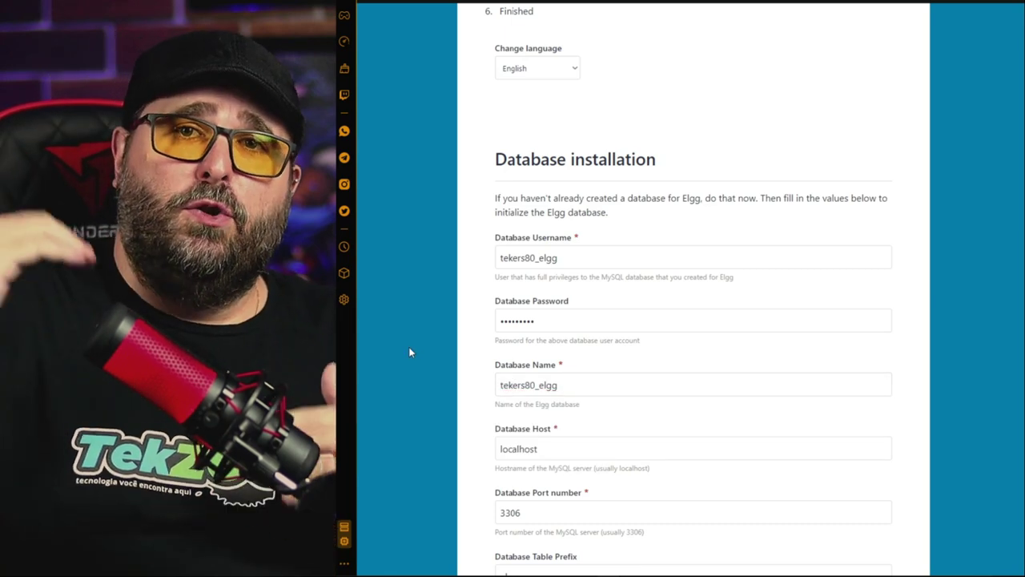
# Scroll to the empty Data Directory field, then bring up cPanel's File Manager at social.tekers.com.br
pyautogui.scroll(-2, 432, 355)
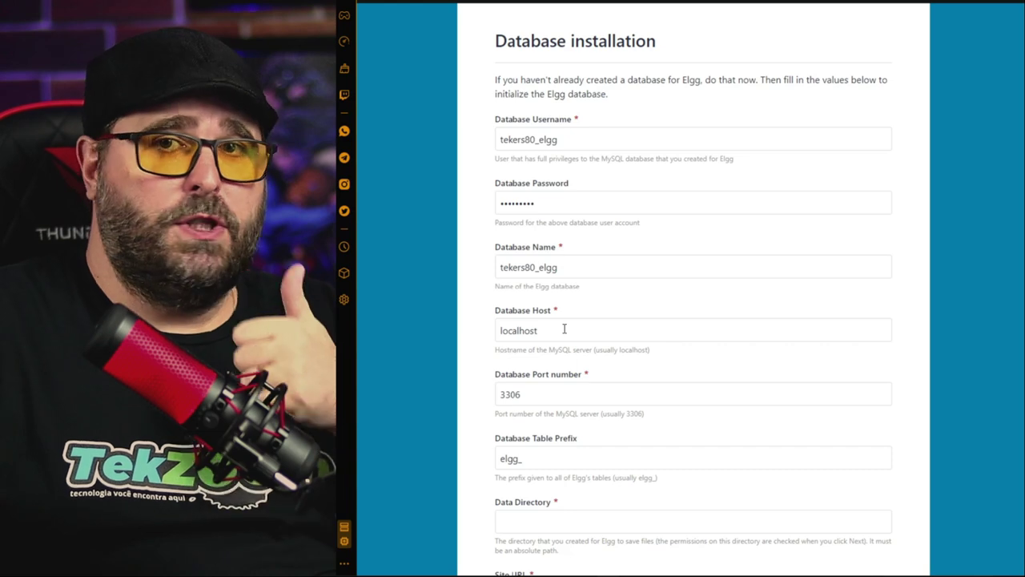
pyautogui.scroll(-1, 444, 380)
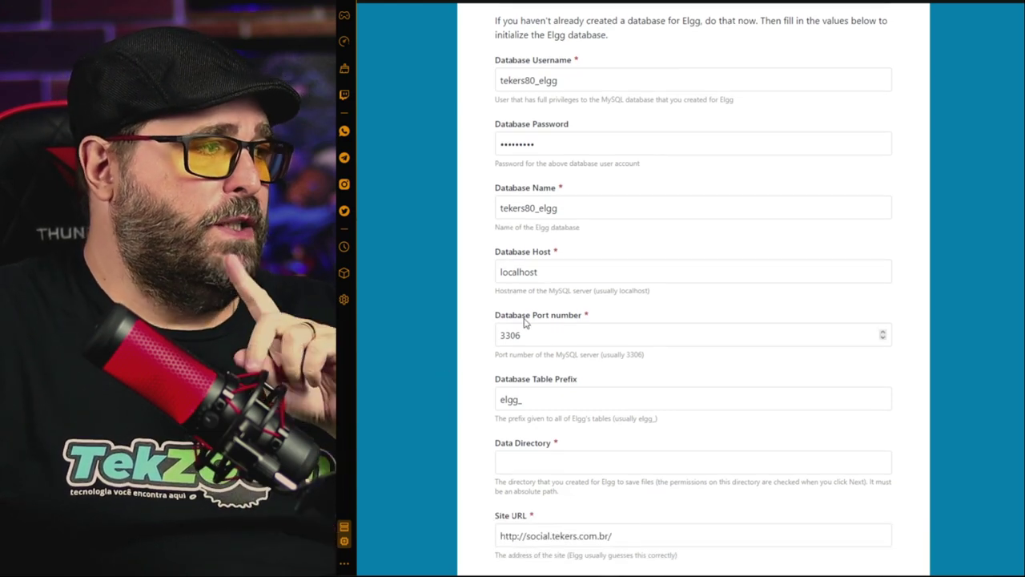
pyautogui.scroll(-2, 525, 316)
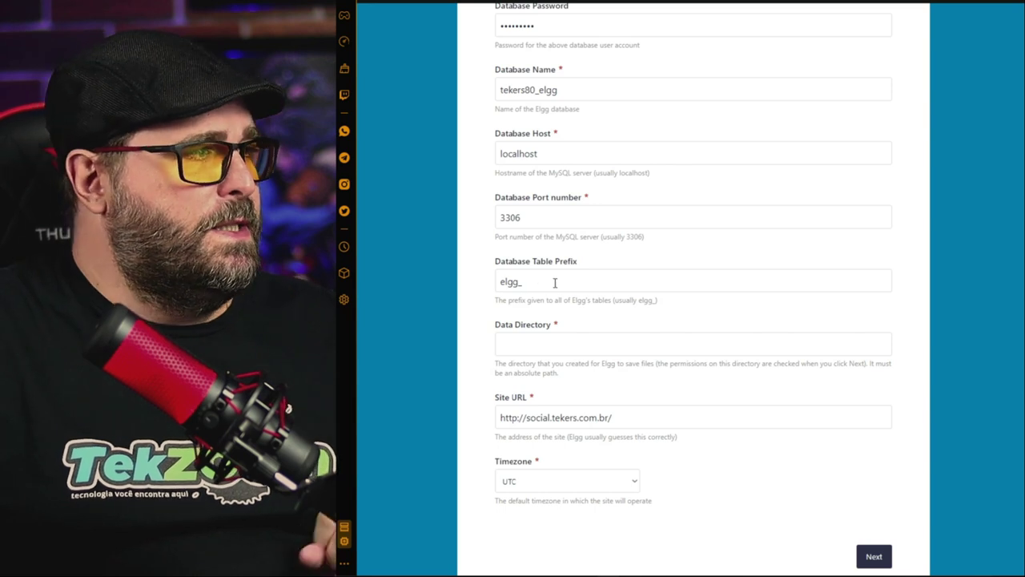
pyautogui.scroll(-1, 554, 282)
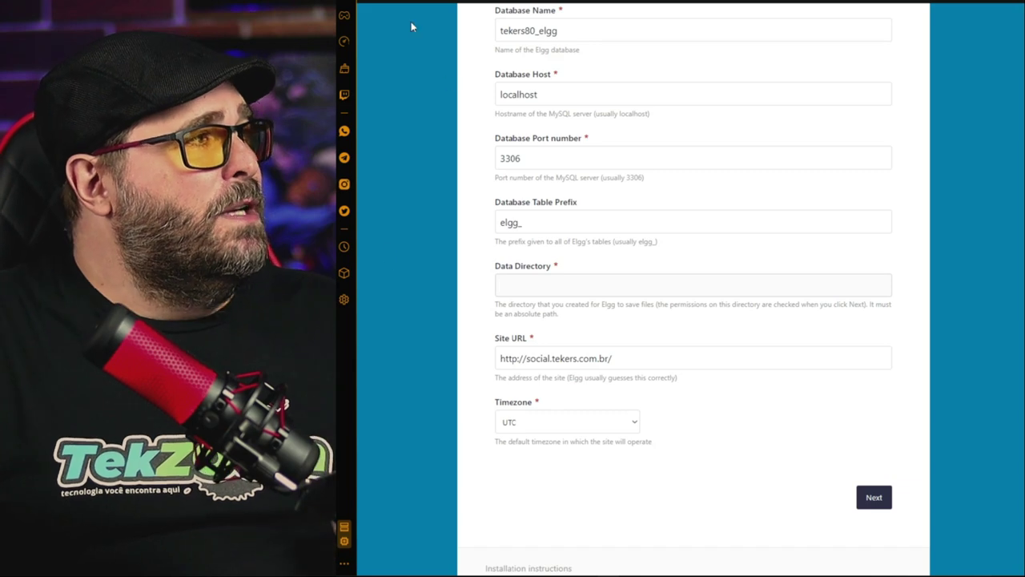
pyautogui.hotkey('ctrl', 'Tab')
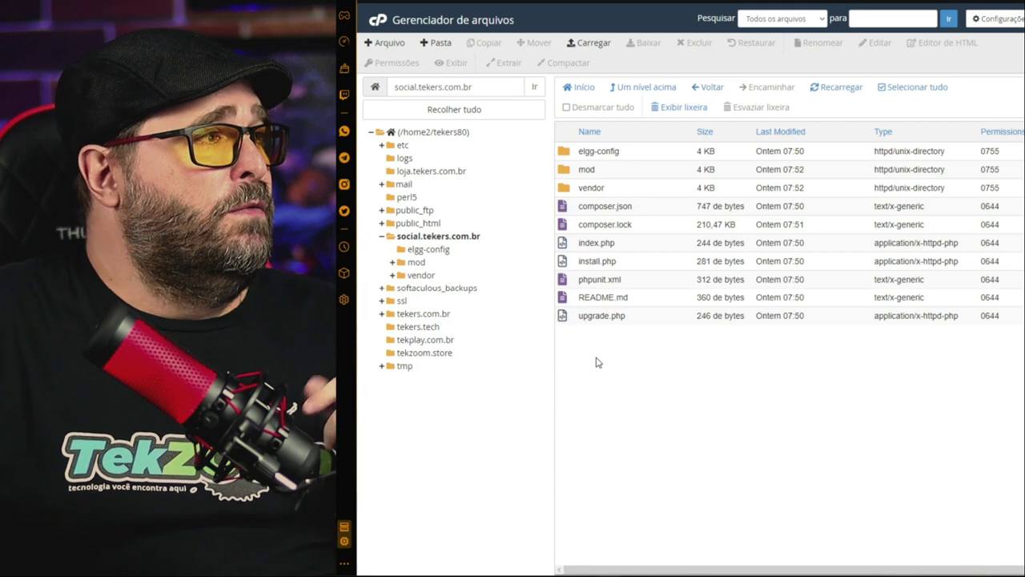
# Create a folder named dataelgg in the home directory /home2/tekers80
pyautogui.click(645, 90)
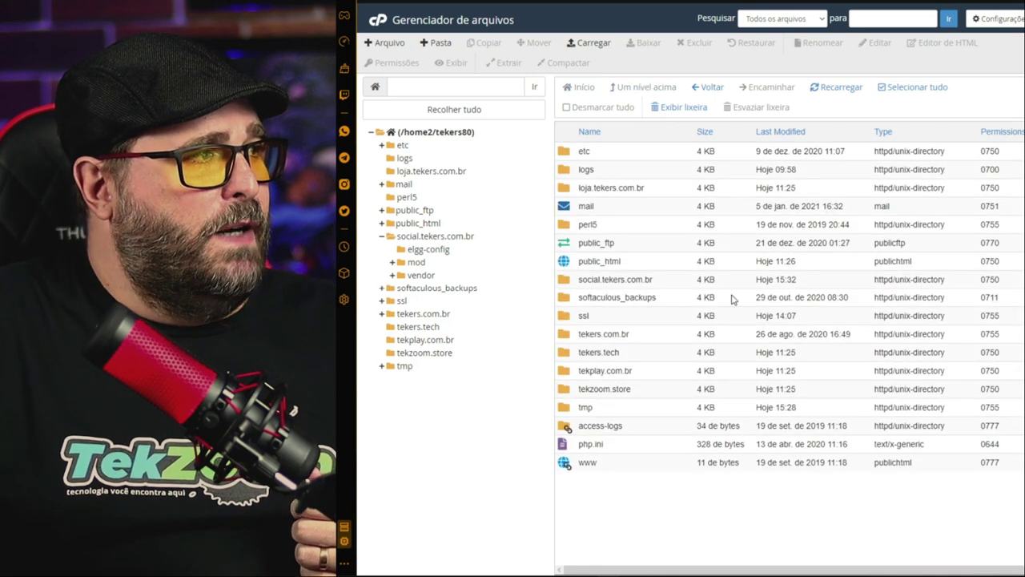
pyautogui.rightClick(597, 504)
pyautogui.click(587, 505)
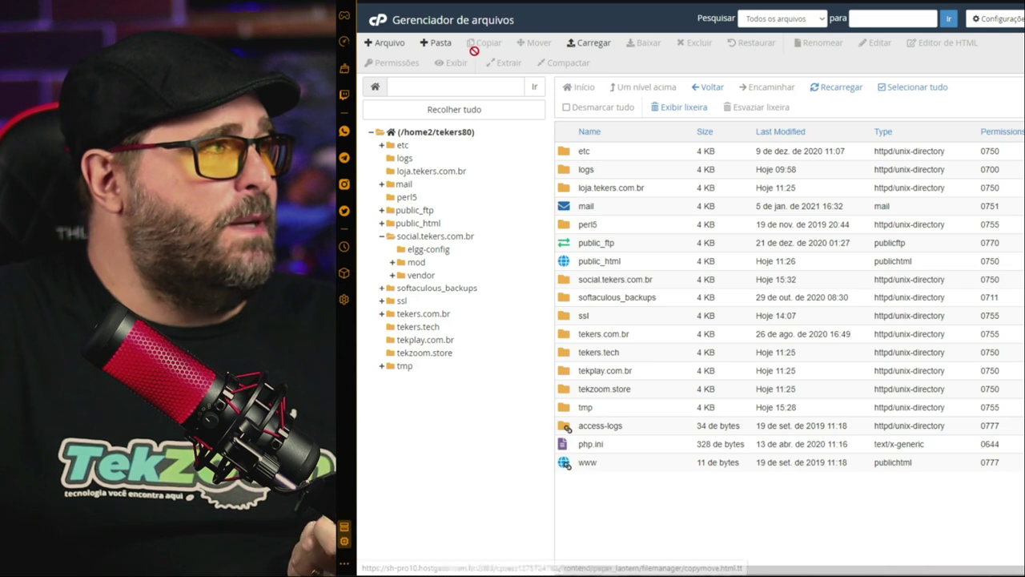
pyautogui.click(437, 44)
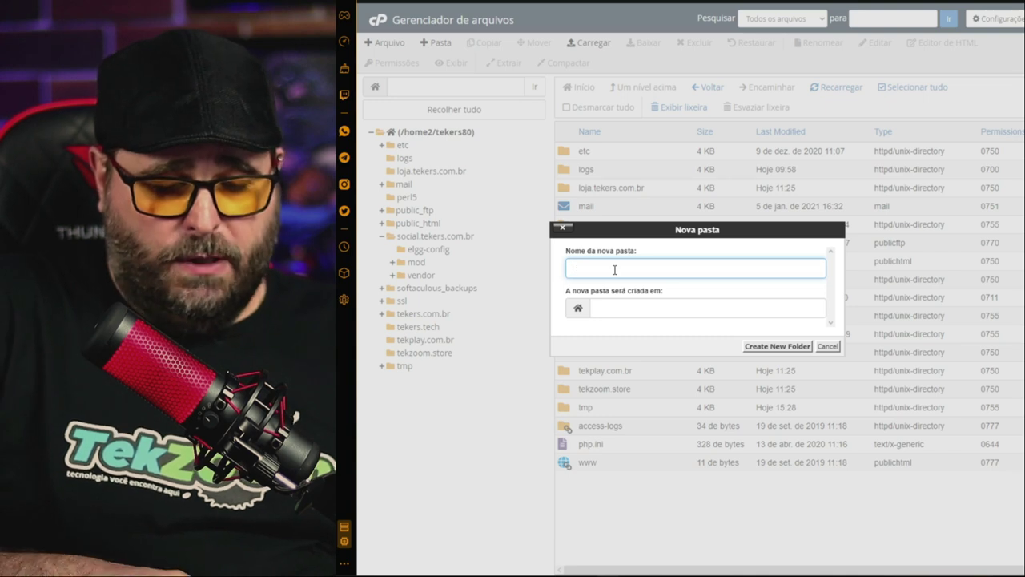
pyautogui.write('dataelgg')
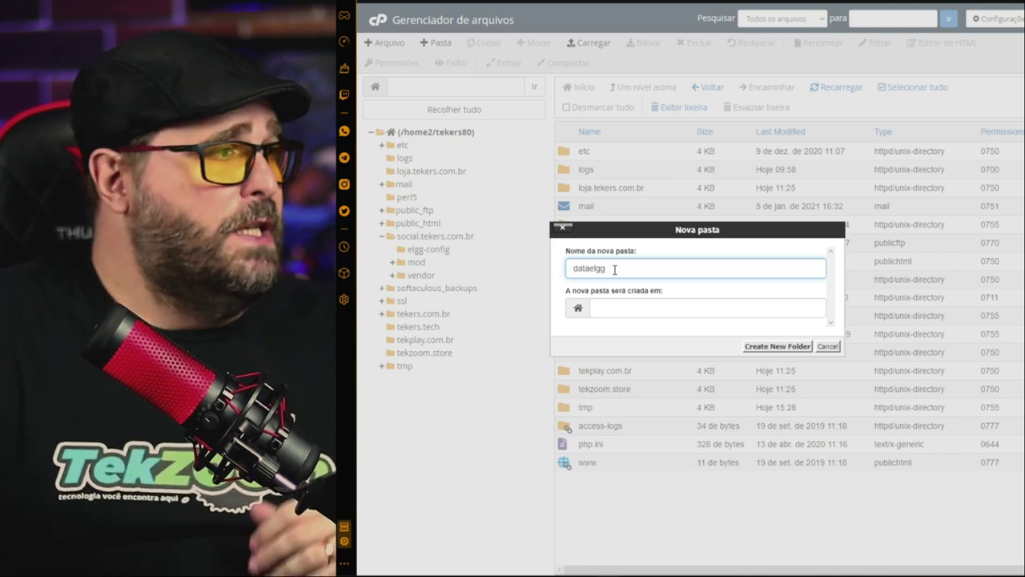
pyautogui.hotkey('ctrl', 'a')
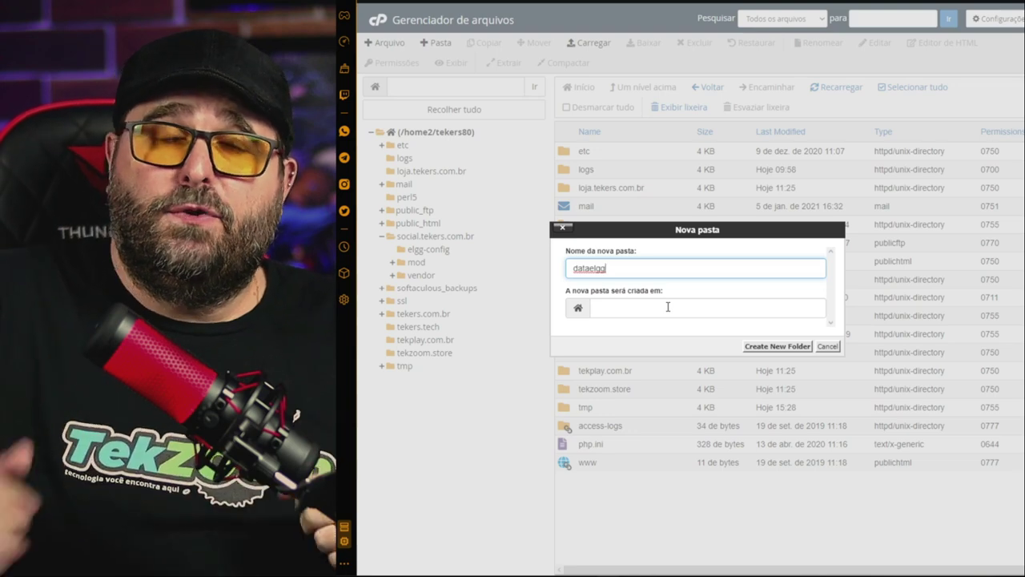
pyautogui.click(776, 347)
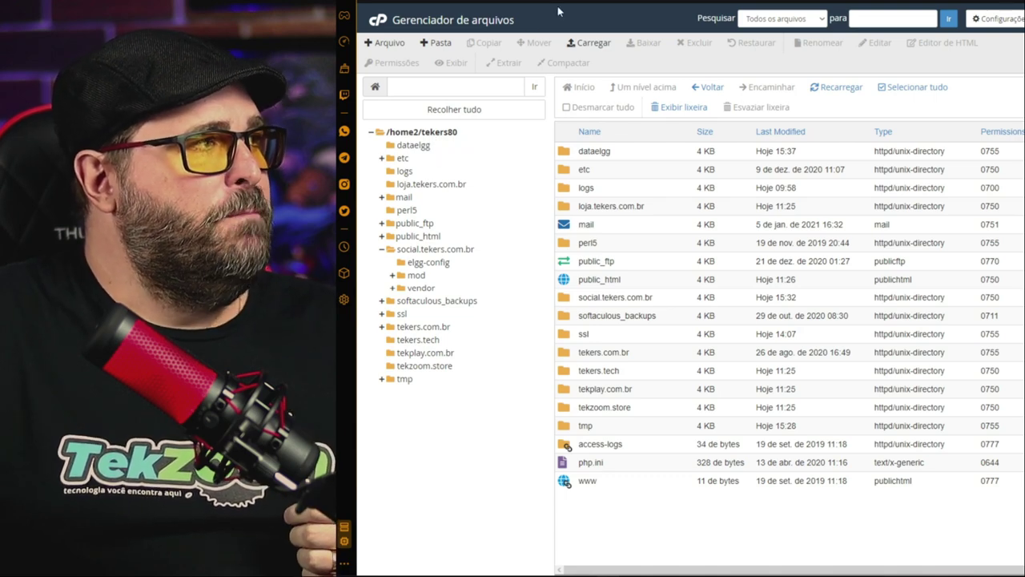
# Type the Data Directory path home/tekers80/dataelgg, cross-checking the home folder in File Manager
pyautogui.click(613, 9)
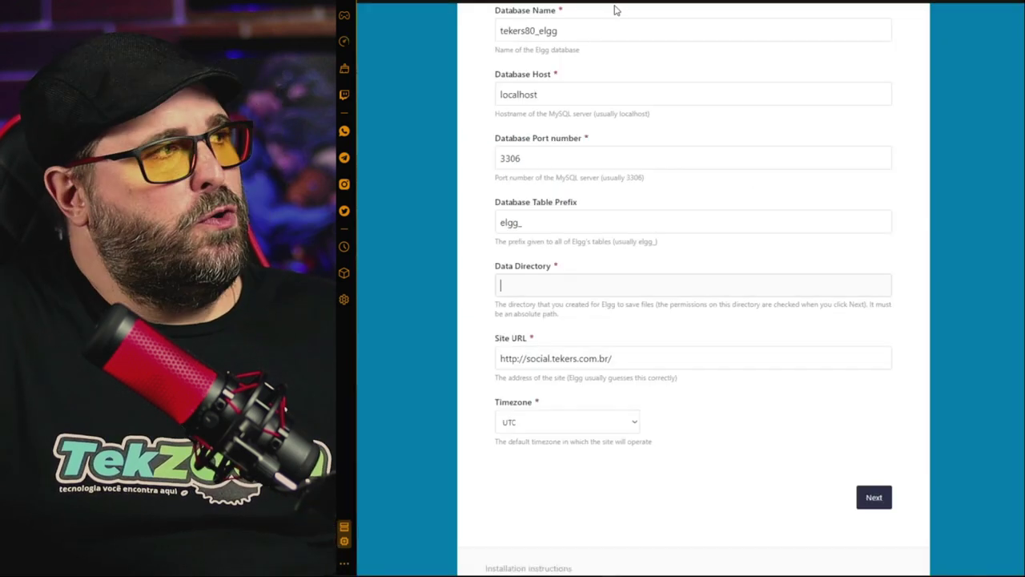
pyautogui.write('home/')
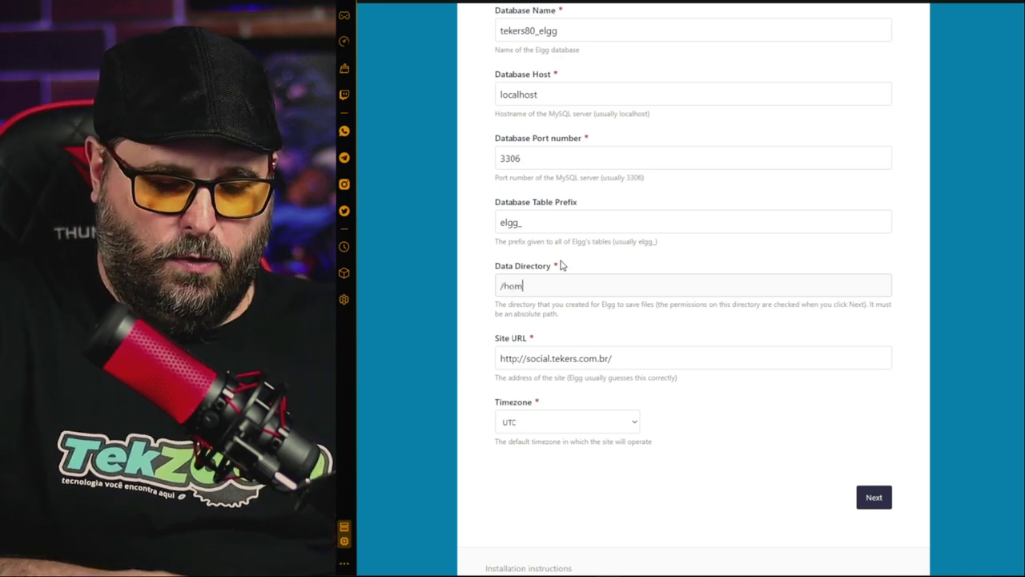
pyautogui.click(551, 7)
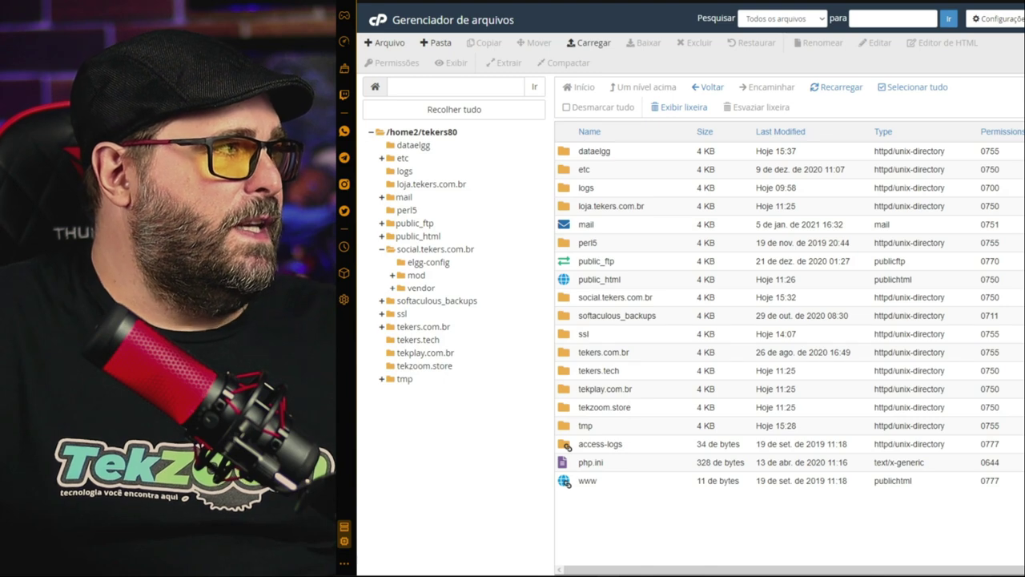
pyautogui.click(613, 9)
pyautogui.write('tekers')
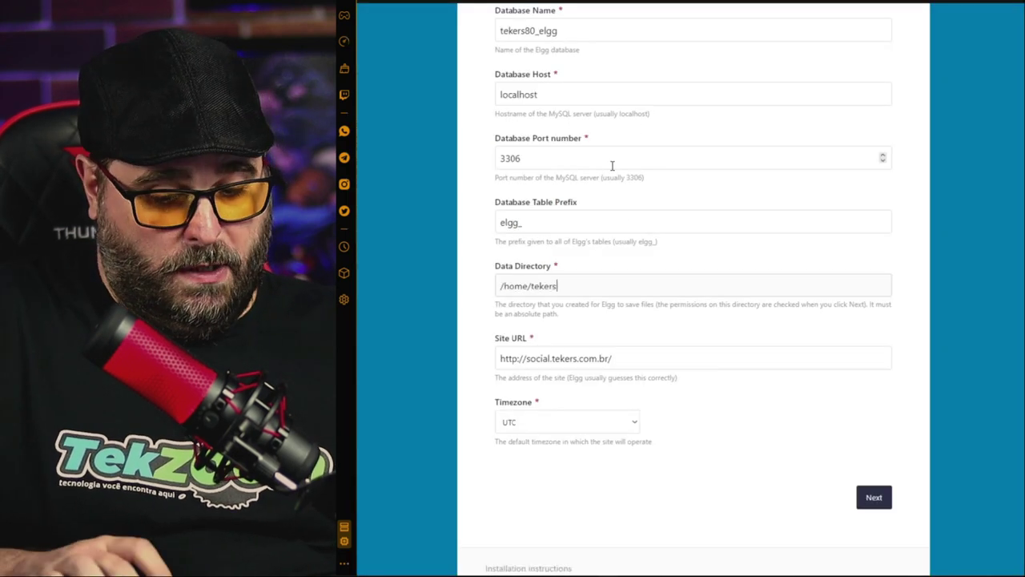
pyautogui.write('80/')
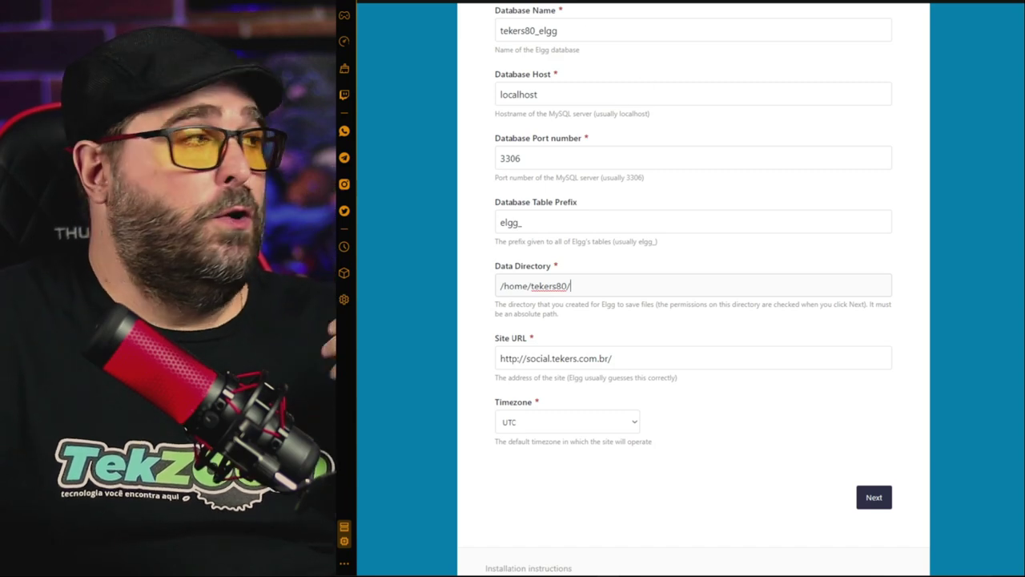
pyautogui.click(643, 3)
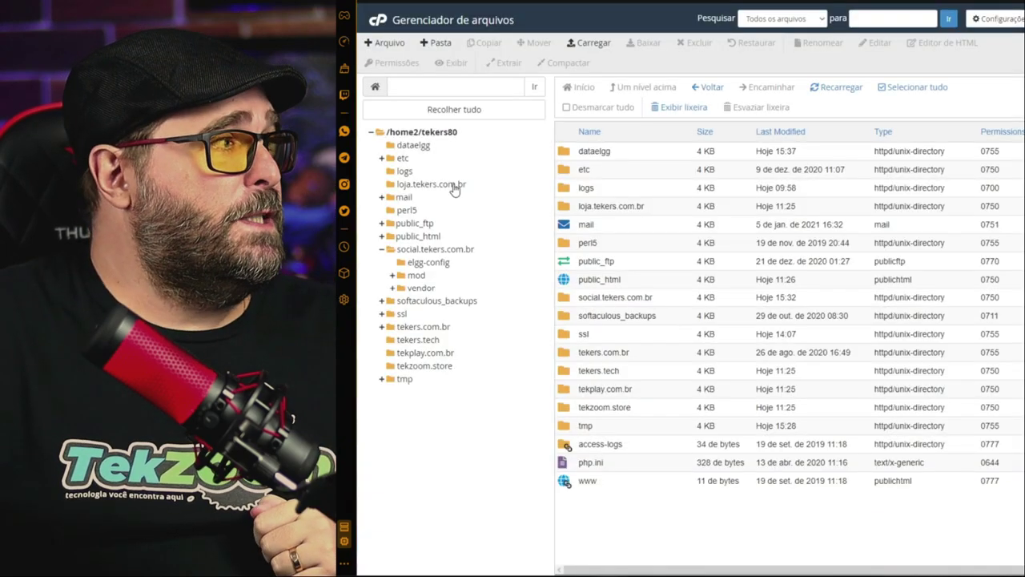
pyautogui.click(643, 3)
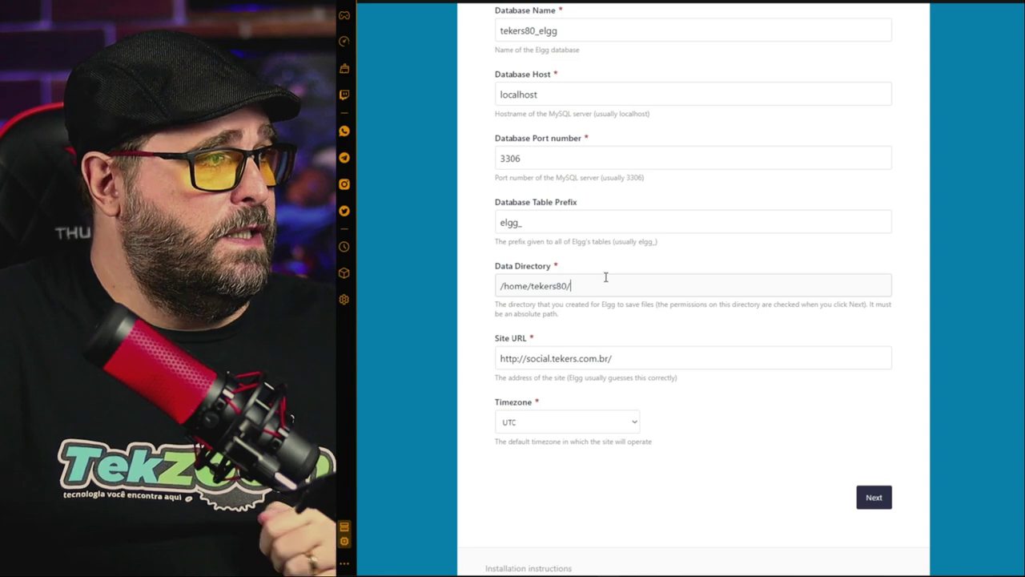
pyautogui.write('dataelgg')
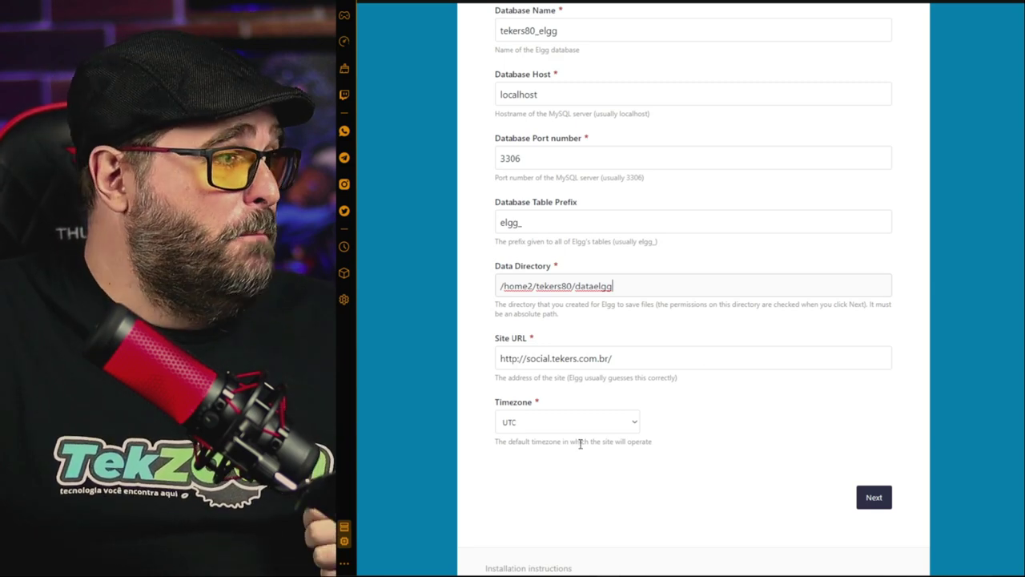
# Choose America/Sao_Paulo from the Timezone list
pyautogui.click(535, 424)
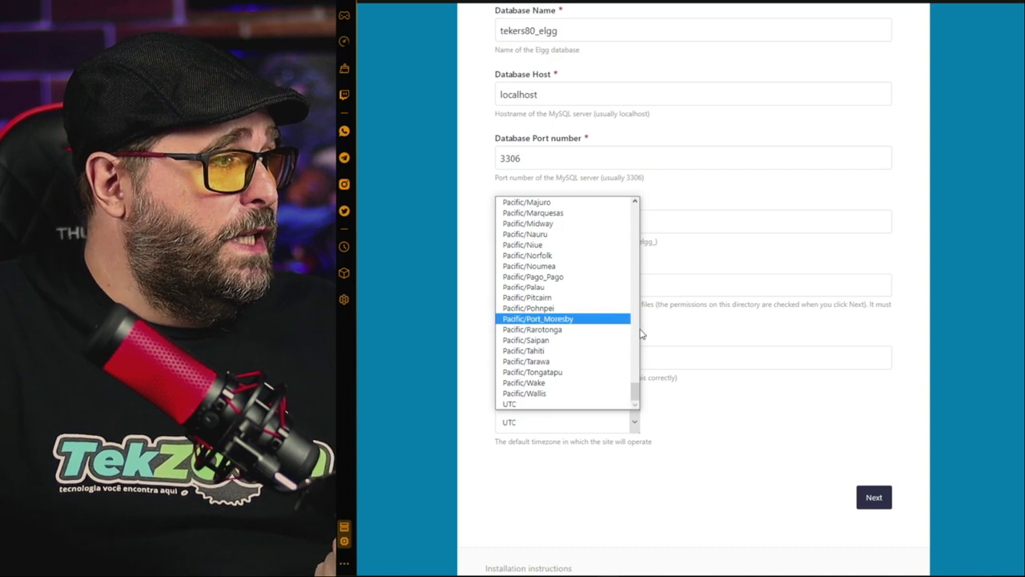
pyautogui.moveTo(635, 394); pyautogui.dragTo(633, 339)
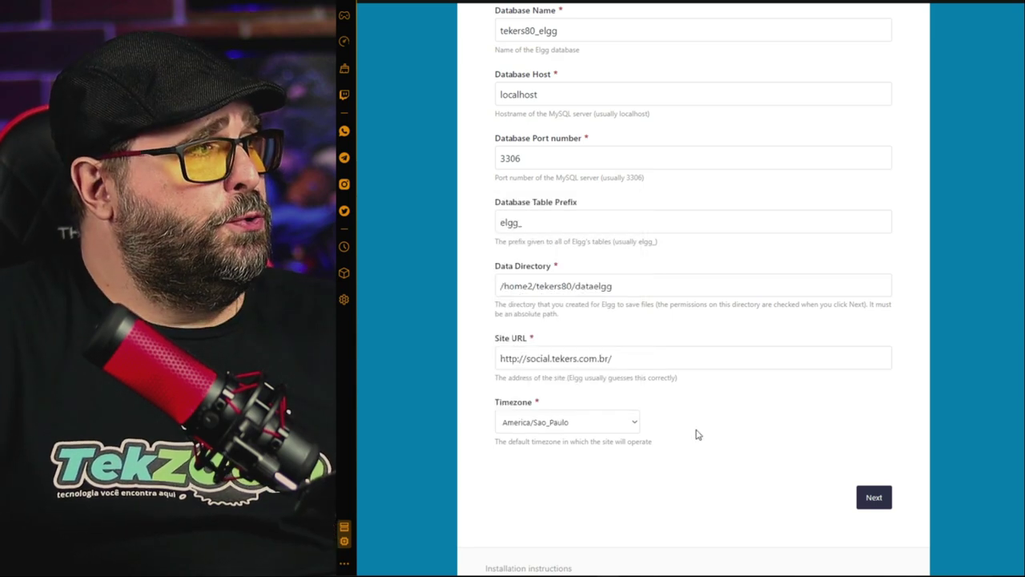
pyautogui.scroll(2, 696, 434)
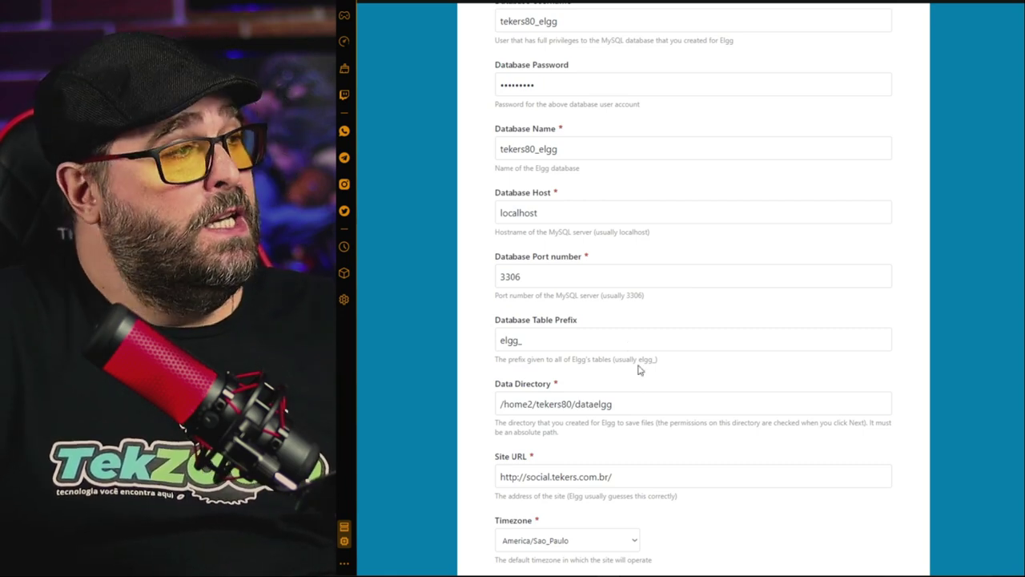
pyautogui.scroll(-4, 643, 176)
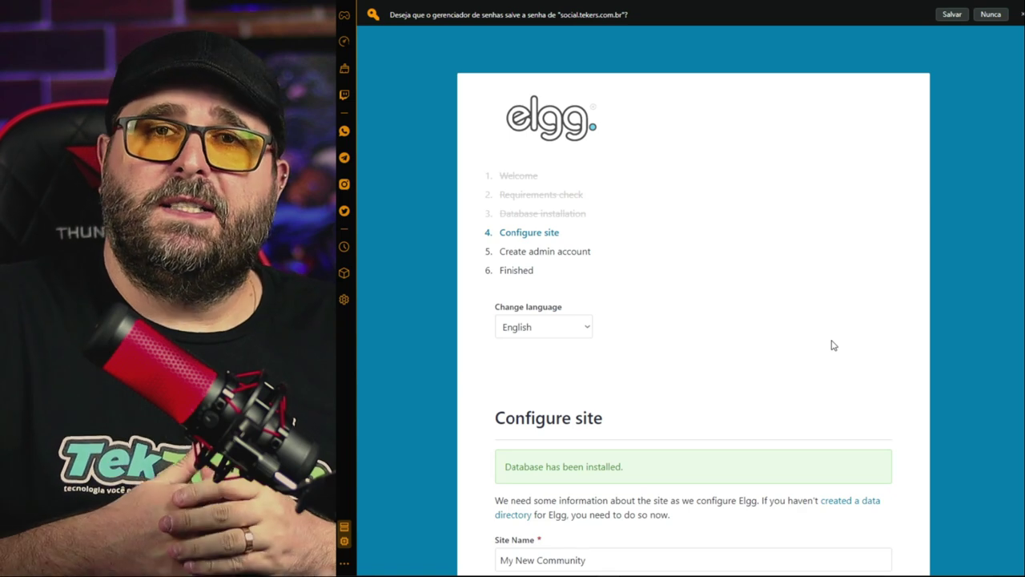
# Rename the site to 'Rede Social TekZoom' and start entering the site e-mail address
pyautogui.scroll(-3, 833, 346)
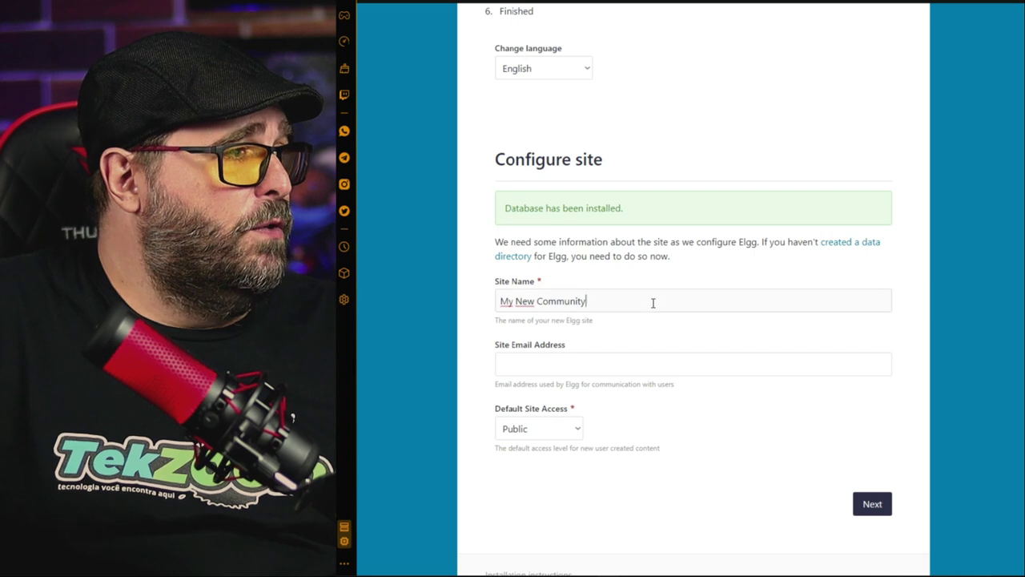
pyautogui.tripleClick(653, 303)
pyautogui.write('Rede Social T')
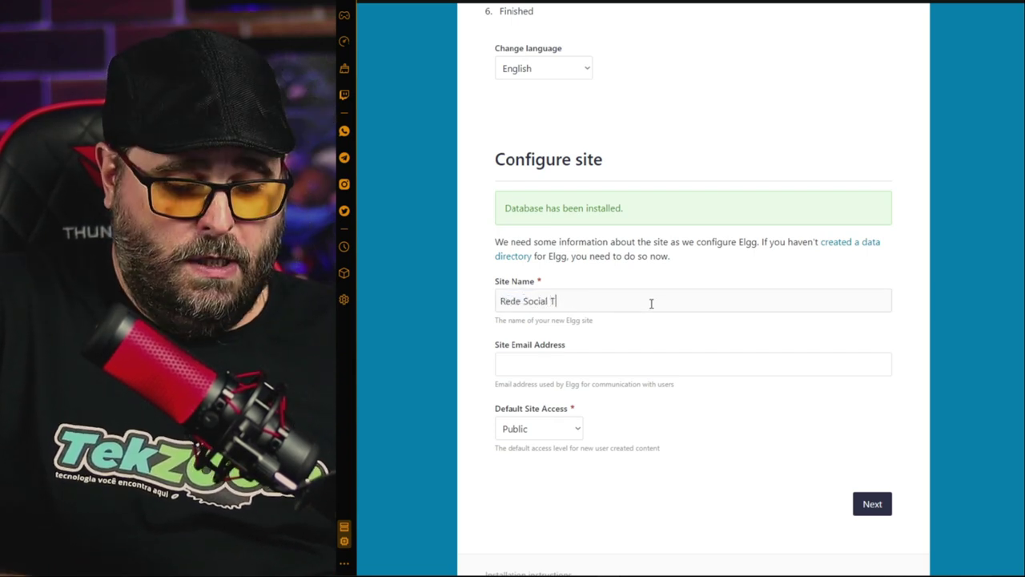
pyautogui.write('ekZoom')
pyautogui.press('Tab')
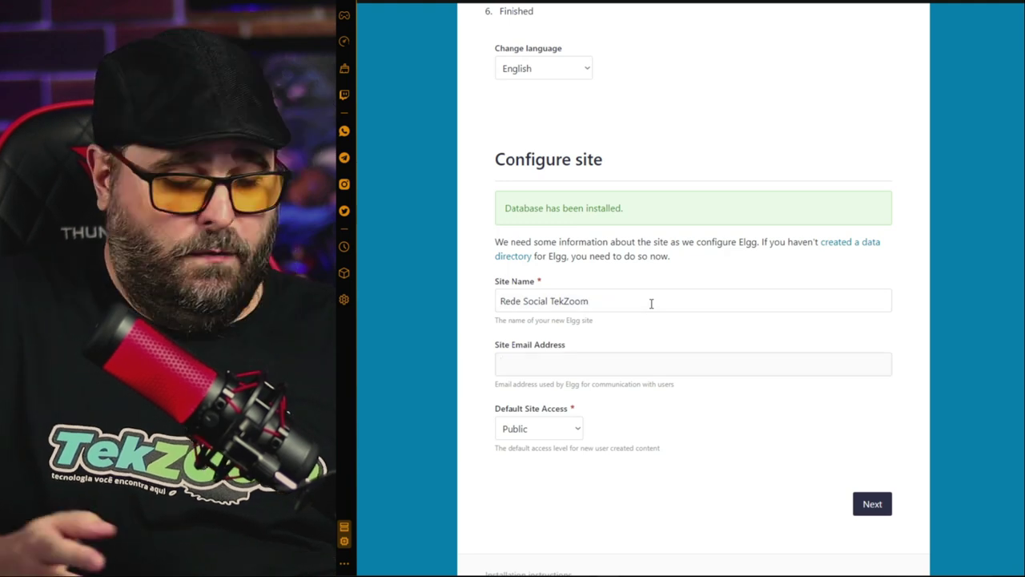
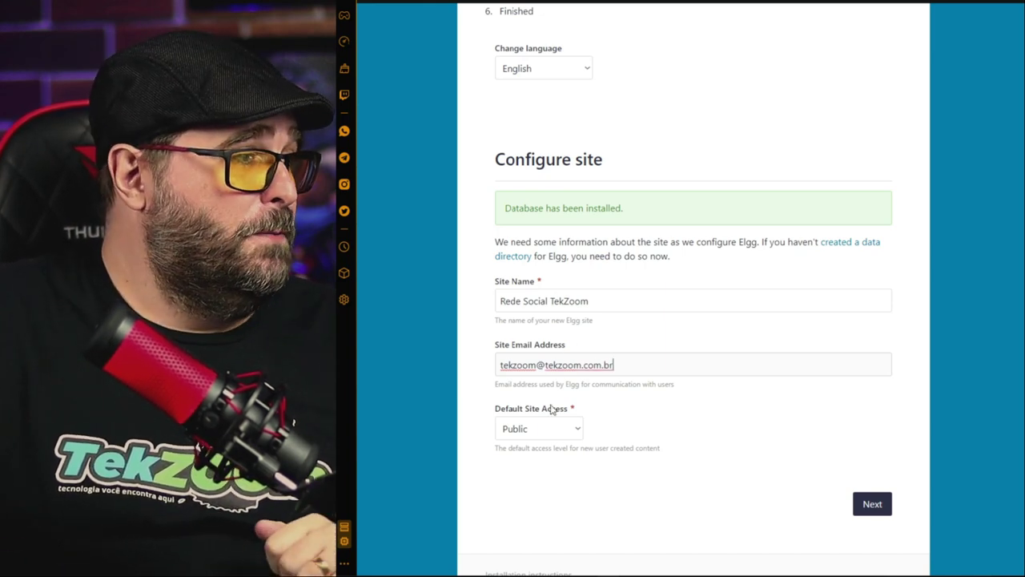
# Set Default Site Access to Logged in users and save the site settings
pyautogui.click(555, 433)
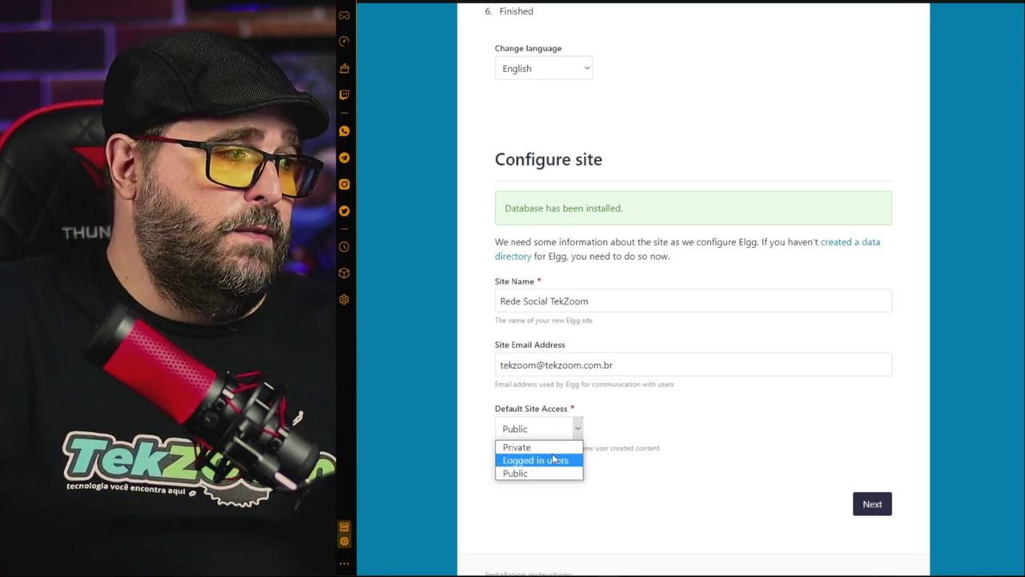
pyautogui.click(551, 460)
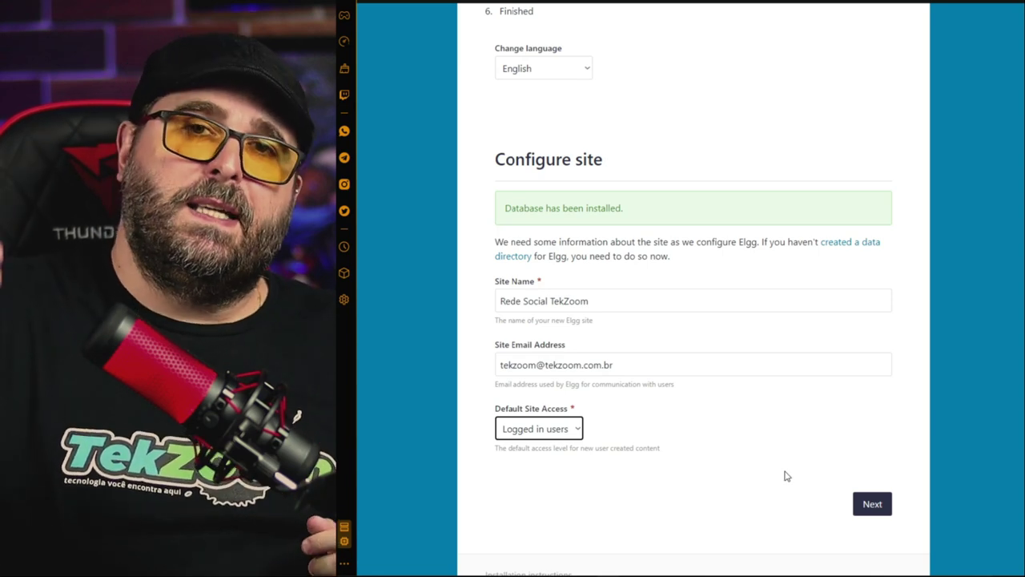
pyautogui.click(873, 509)
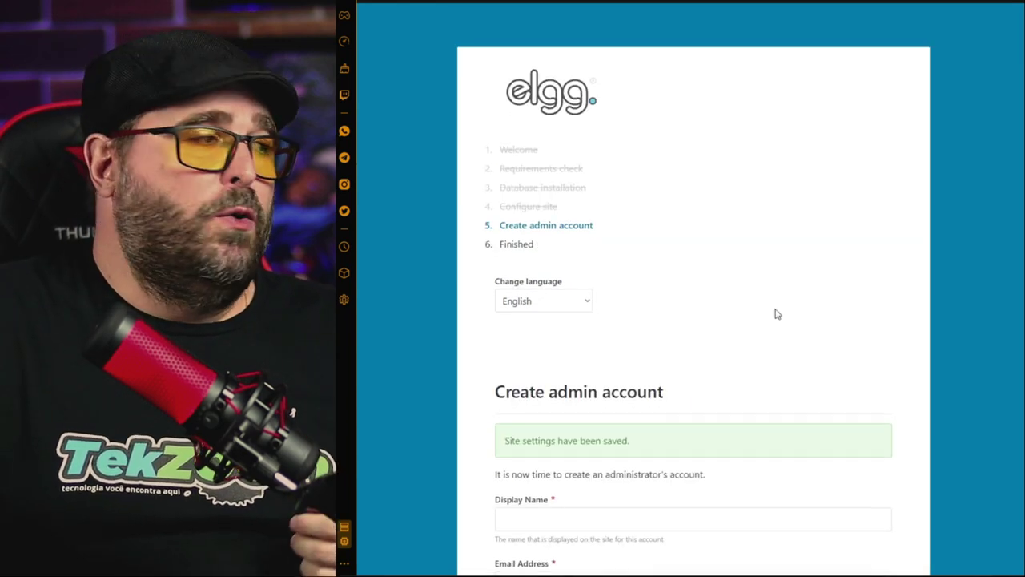
# Enter the admin's display name, e-mail address and username
pyautogui.scroll(-3, 758, 305)
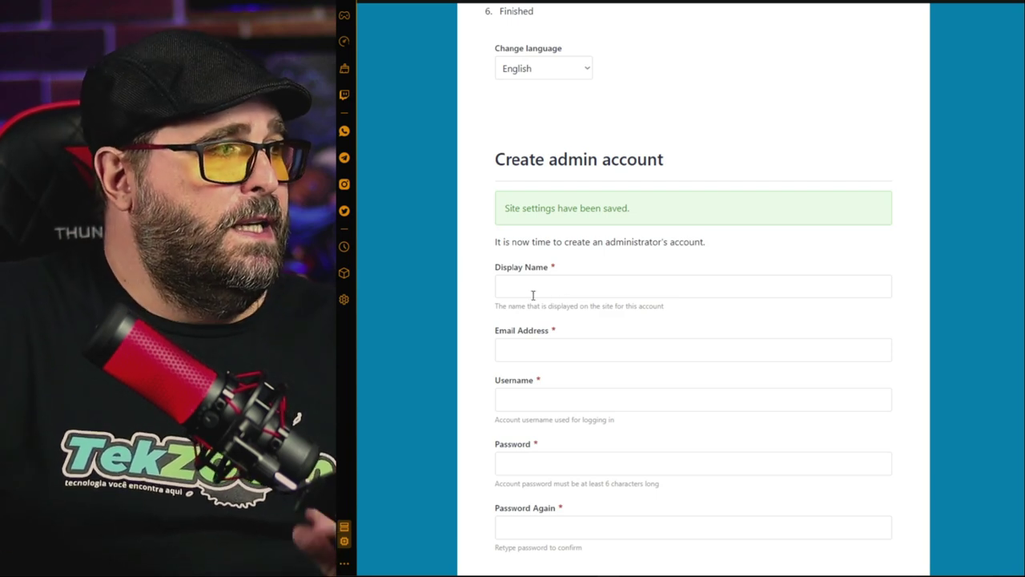
pyautogui.write('Silo')
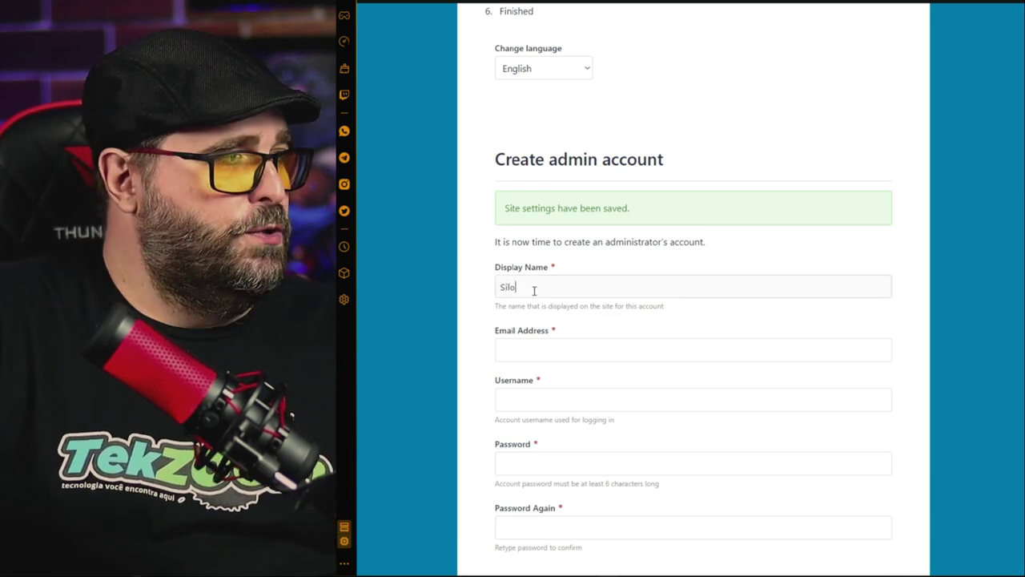
pyautogui.write('tto')
pyautogui.press('Tab')
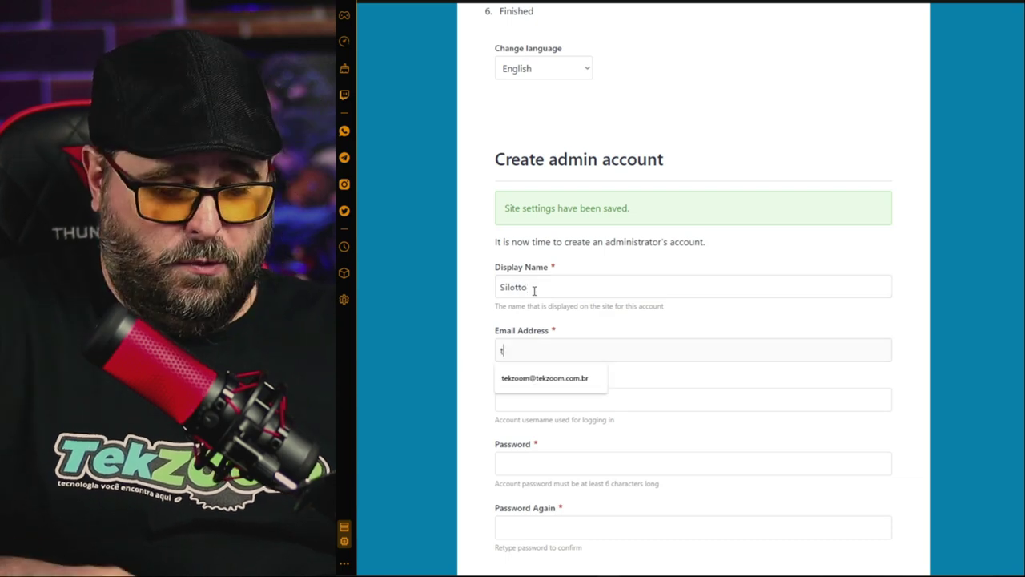
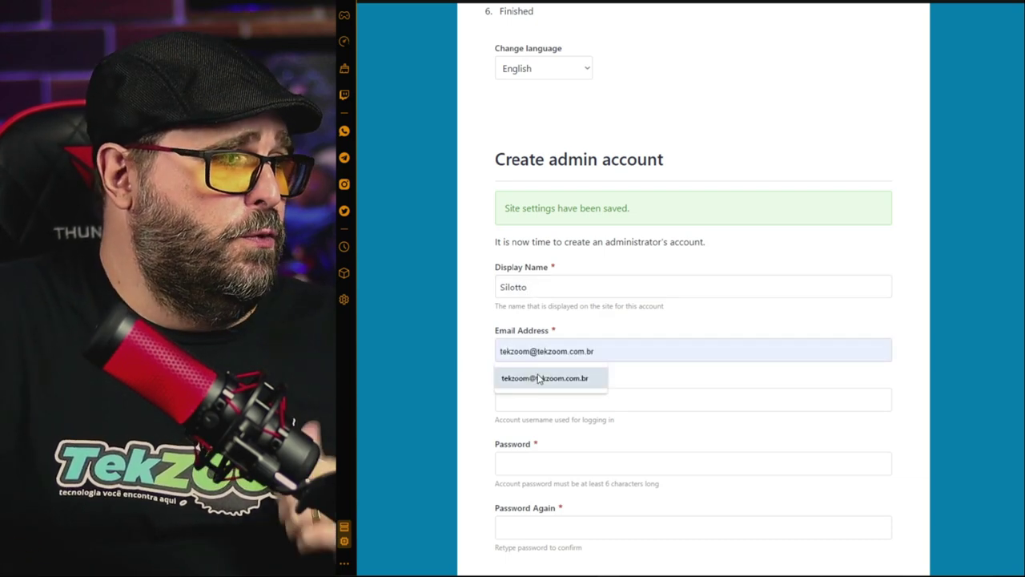
pyautogui.click(545, 378)
pyautogui.click(606, 399)
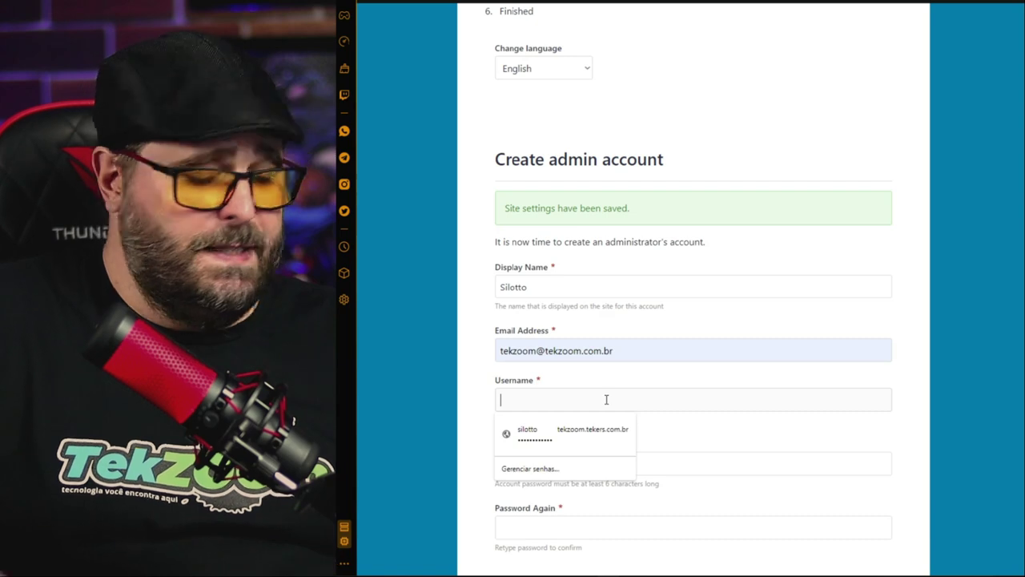
pyautogui.write('tekzoo')
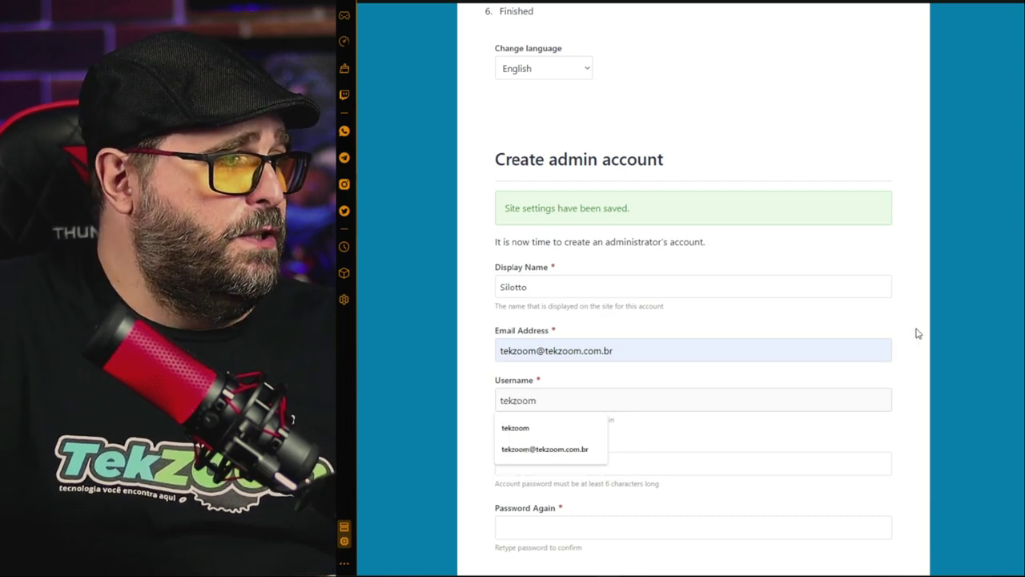
pyautogui.write('m')
pyautogui.click(956, 332)
# Set and confirm the admin password, then create the account
pyautogui.scroll(-2, 957, 333)
pyautogui.click(649, 346)
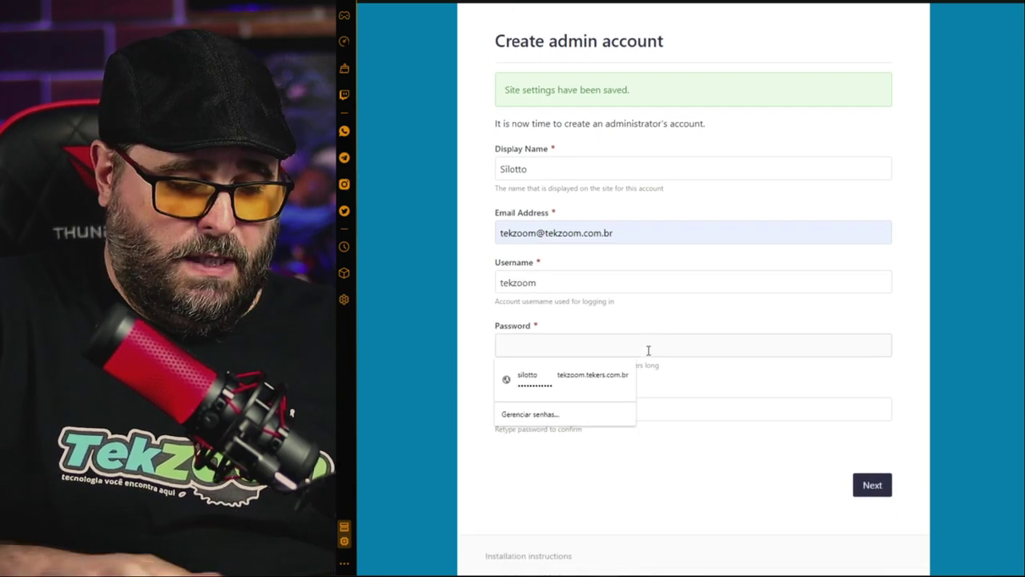
pyautogui.write('•••••••••')
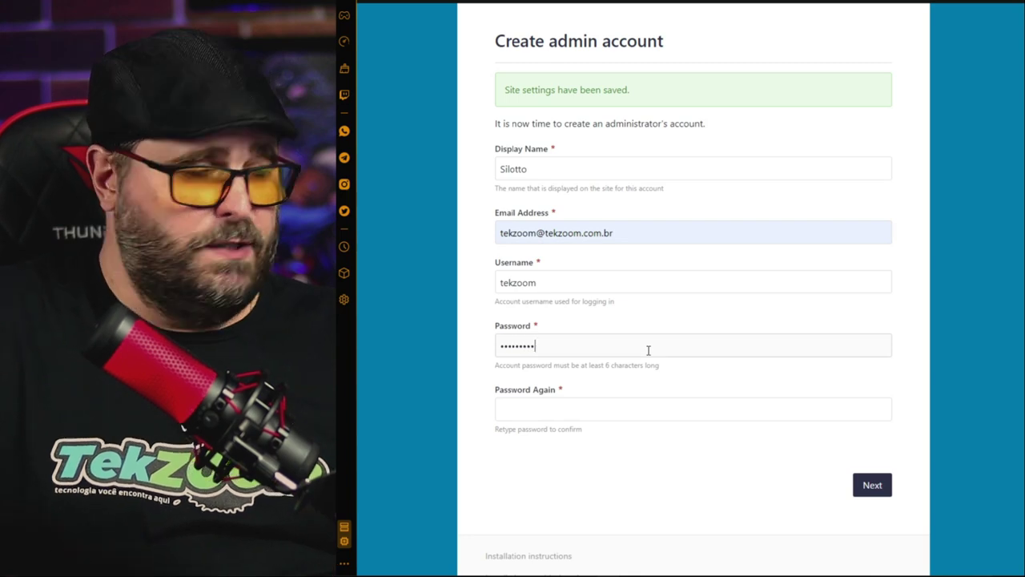
pyautogui.click(710, 408)
pyautogui.write('••••••')
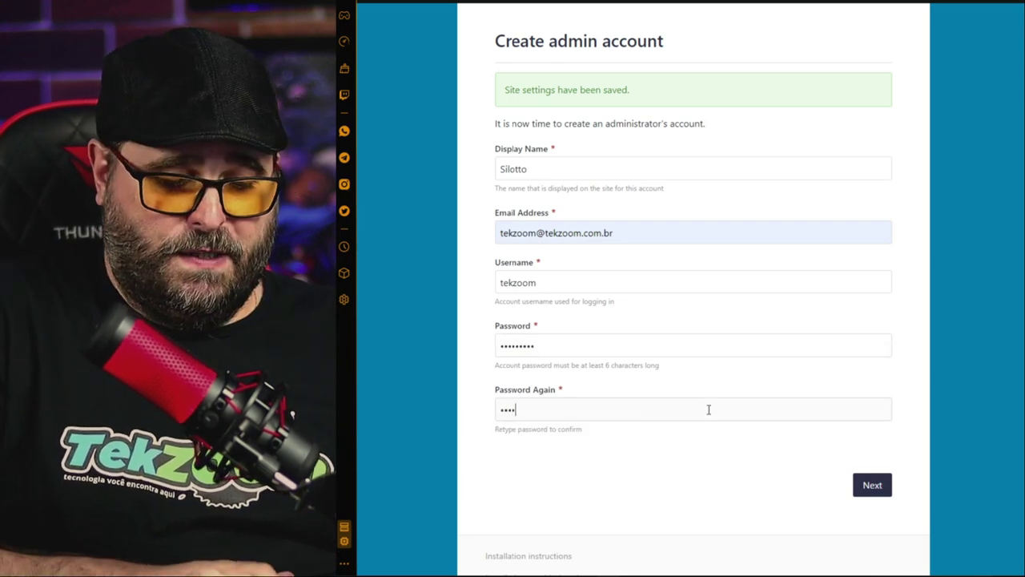
pyautogui.write('•••')
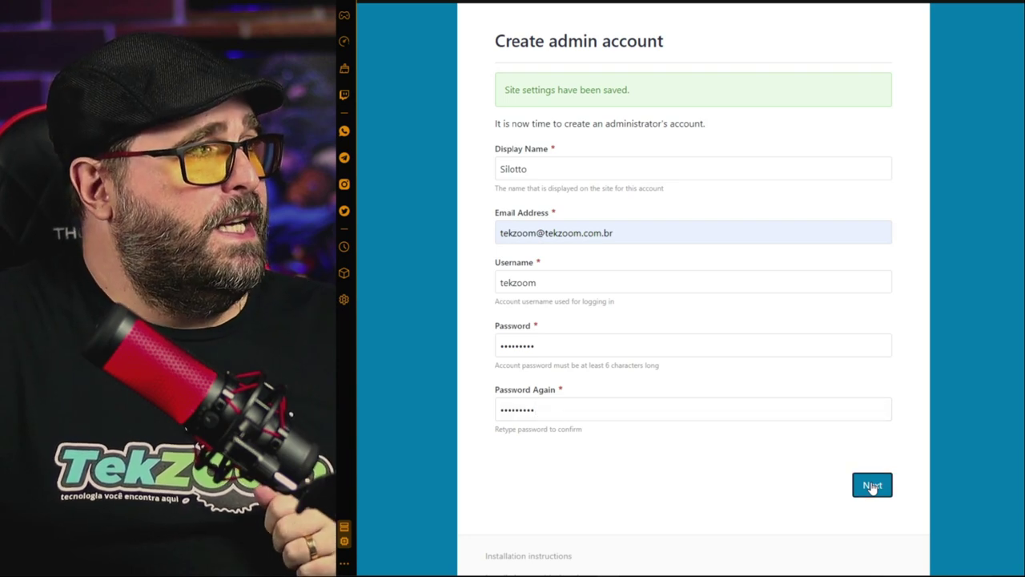
pyautogui.click(872, 485)
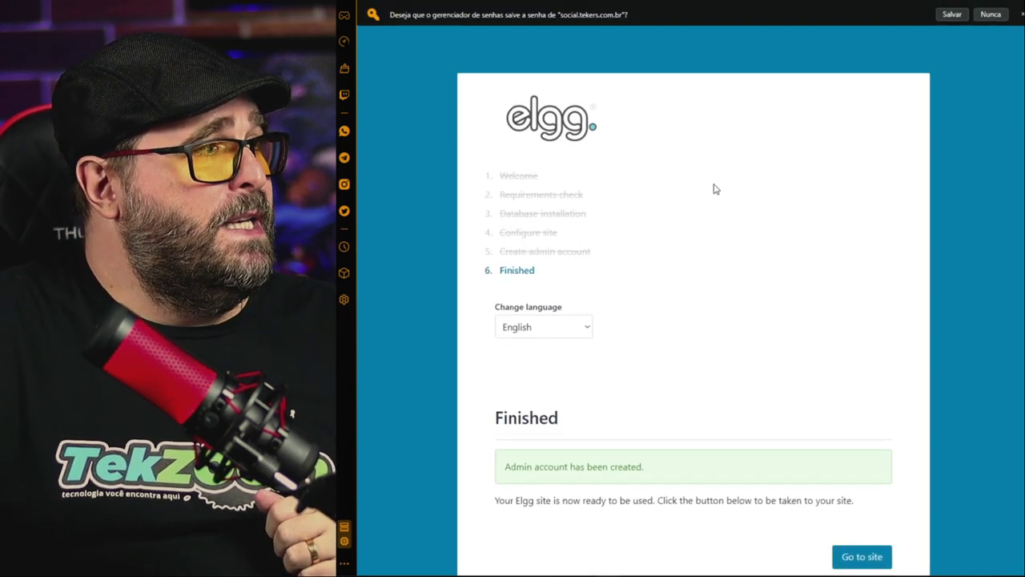
# Go to the new Rede Social TekZoom site and log in with the admin email and password
pyautogui.scroll(-2, 680, 232)
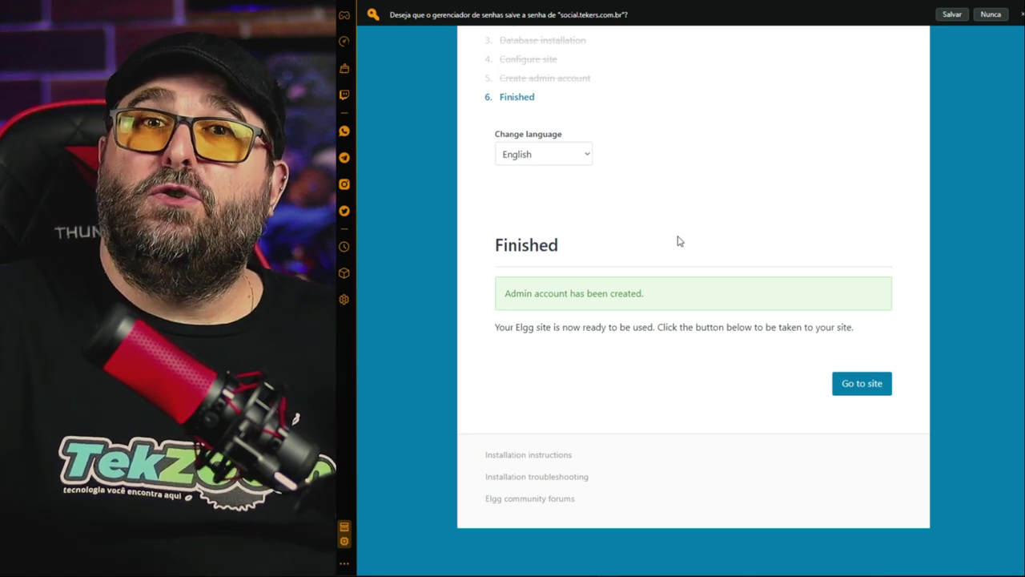
pyautogui.click(856, 391)
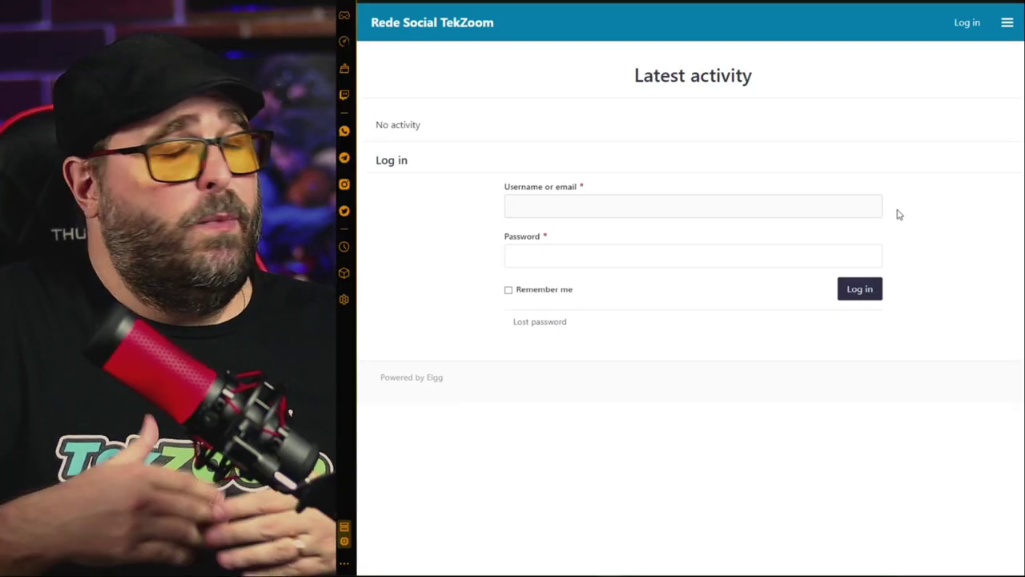
pyautogui.write('tek')
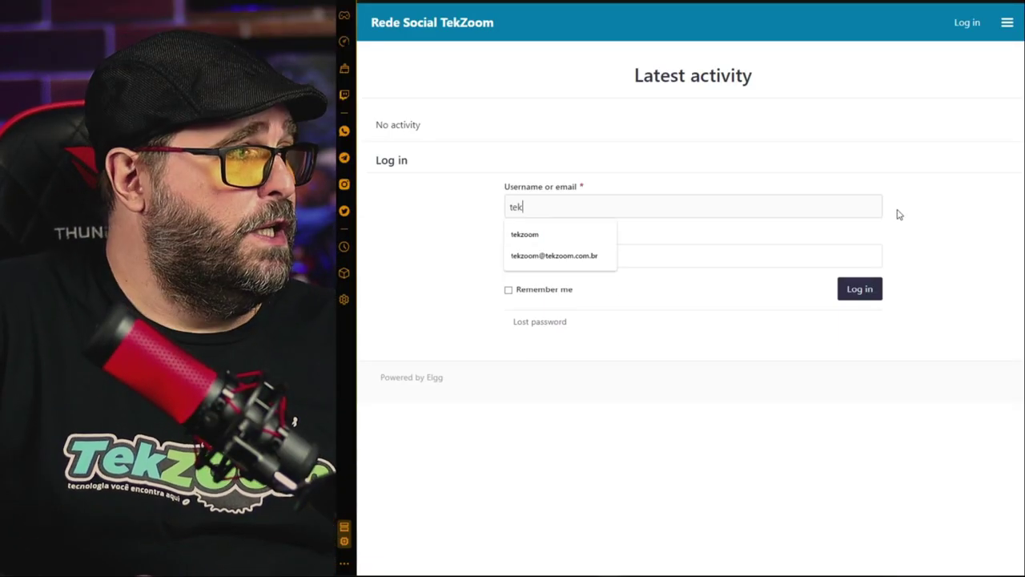
pyautogui.press('BackSpace')
pyautogui.press('BackSpace')
pyautogui.press('BackSpace')
pyautogui.write('tekzoom.com.br')
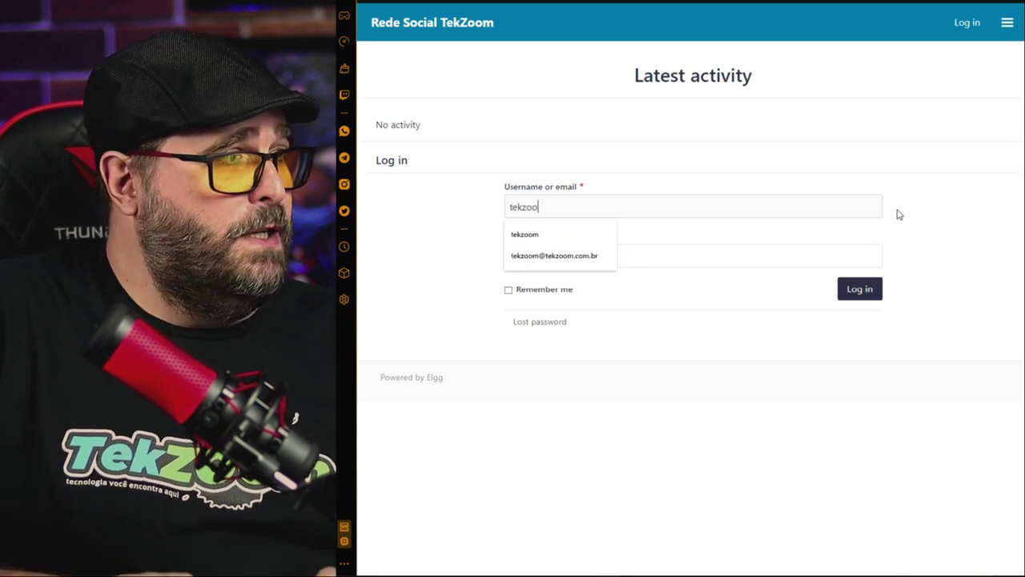
pyautogui.click(538, 255)
pyautogui.click(548, 254)
pyautogui.write('•••••••••')
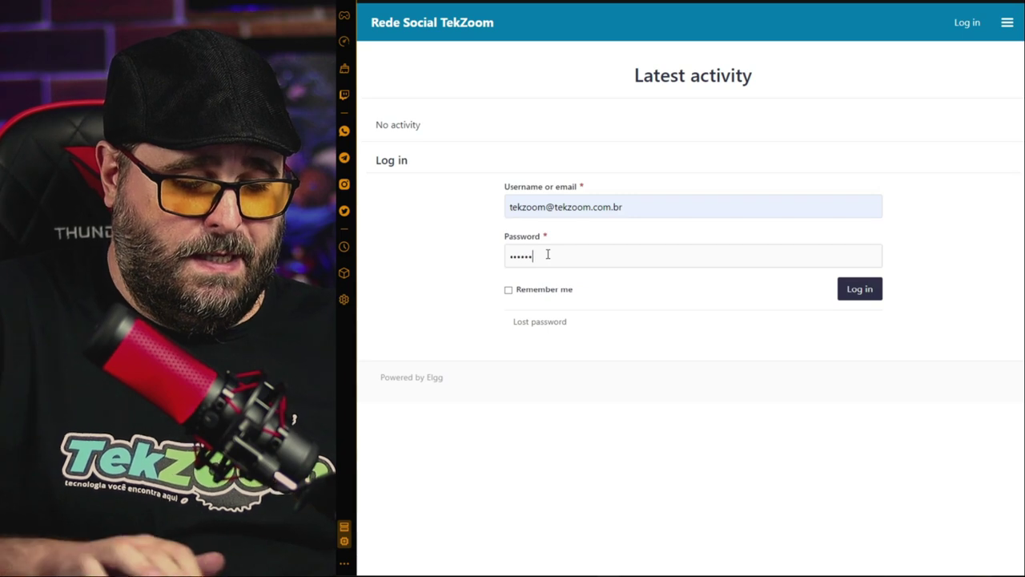
pyautogui.click(861, 290)
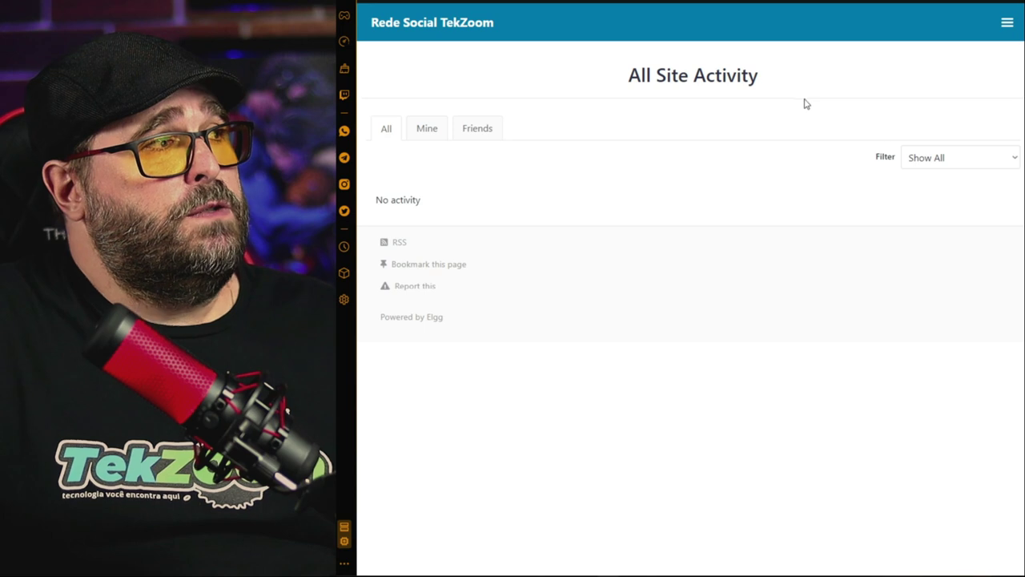
# Visit the Administration dashboard from the site menu, then load elgg.org in a new tab
pyautogui.click(1006, 25)
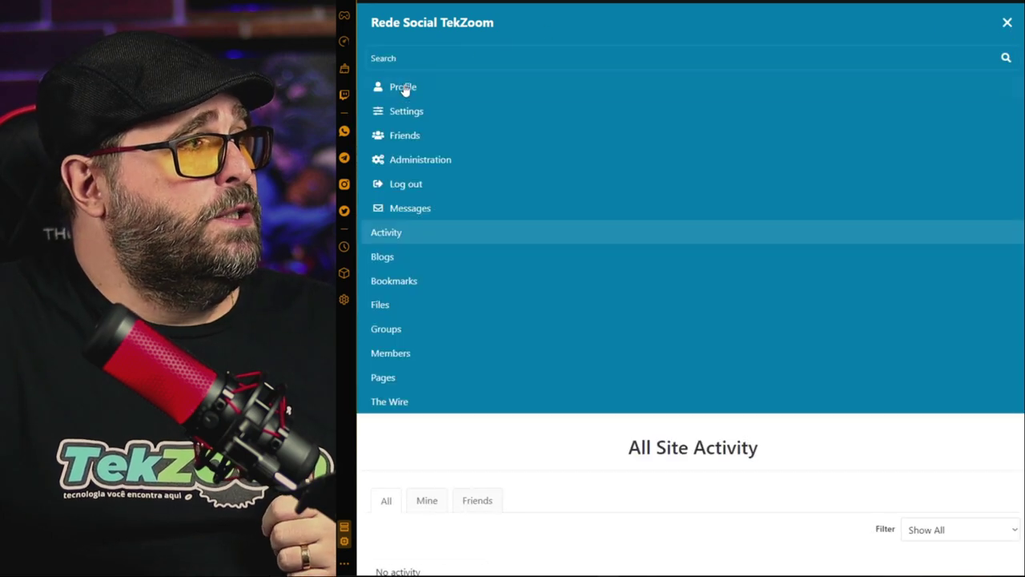
pyautogui.click(421, 164)
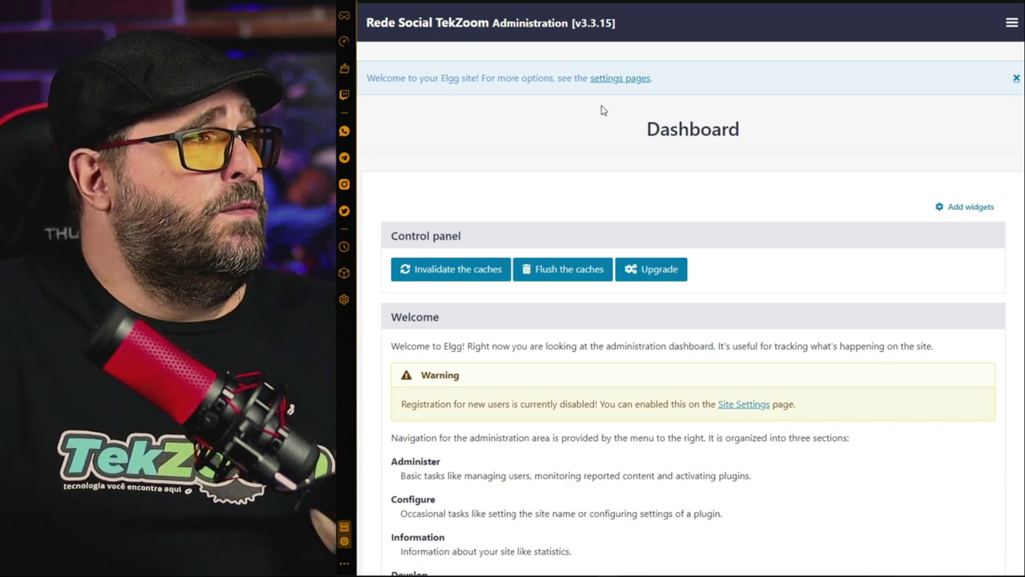
pyautogui.hotkey('ctrl', 't')
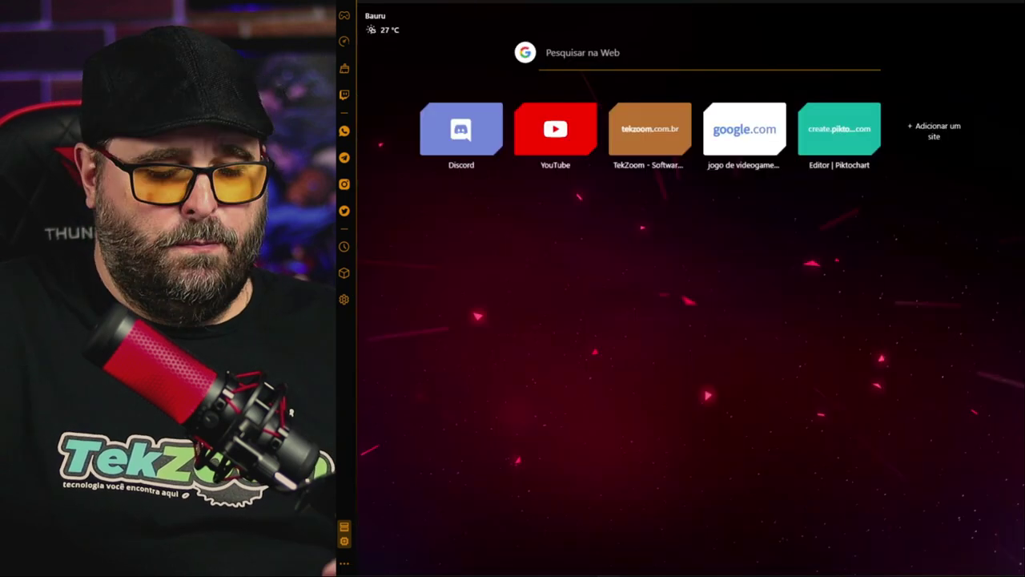
pyautogui.write('elgg.')
pyautogui.press('Return')
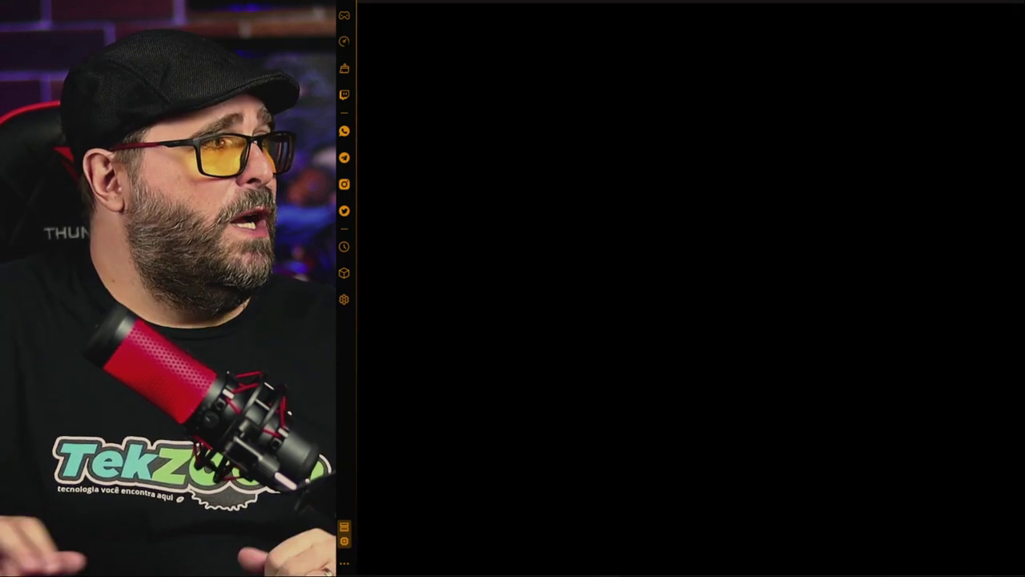